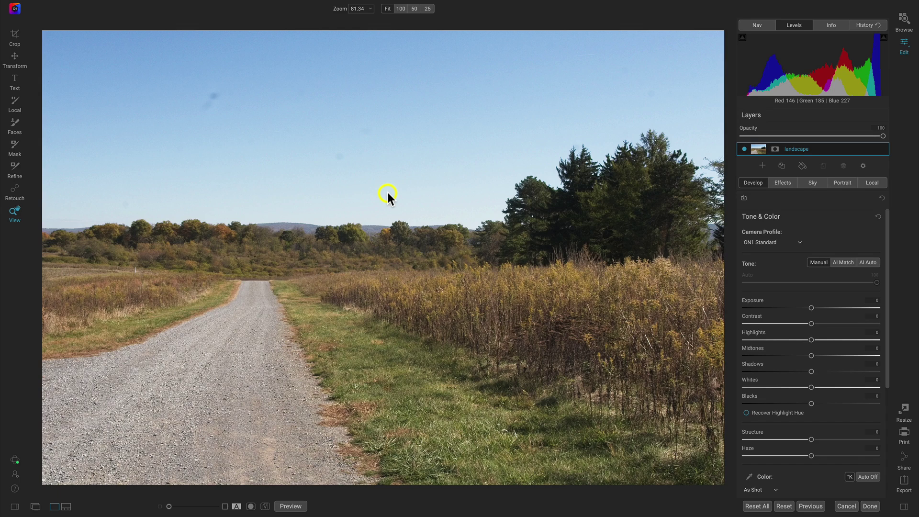
Remove the dust spots in the upper and middle sky with the Retouch Brush in Heal mode at size 60.
left_click(224, 96)
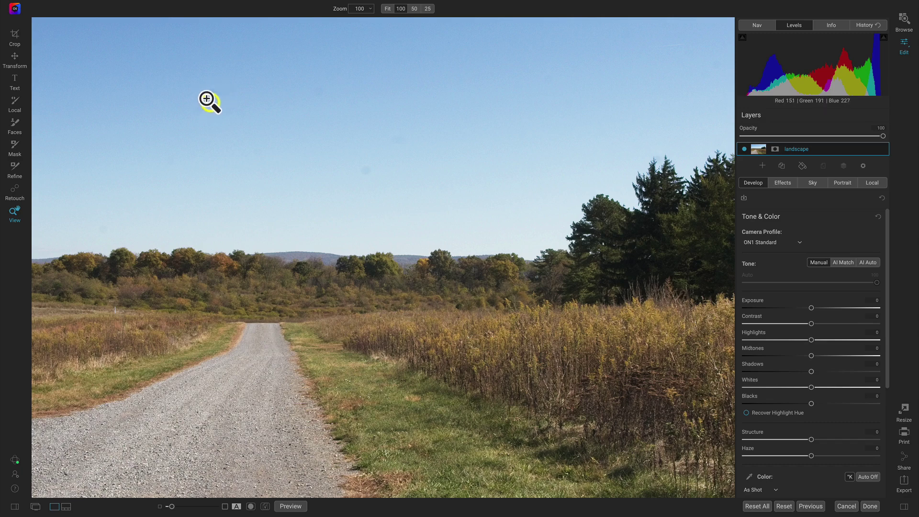
left_click(330, 181)
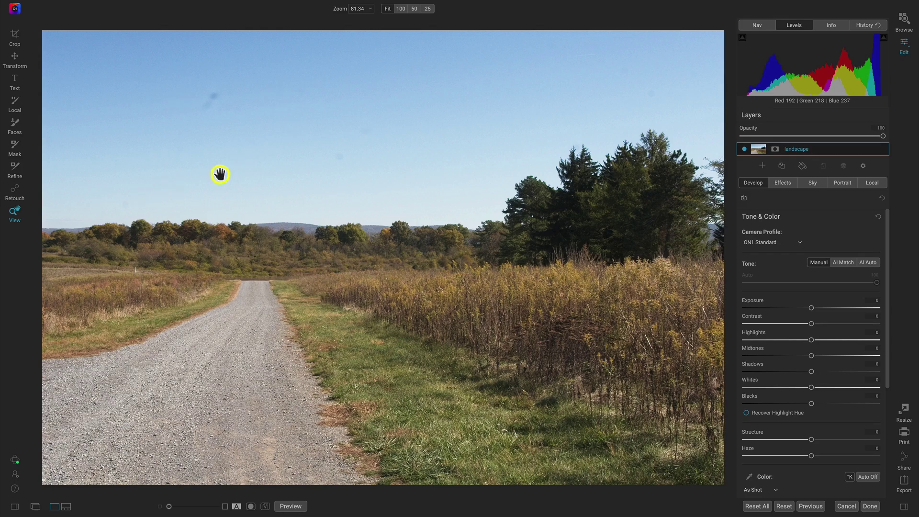
left_click(15, 192)
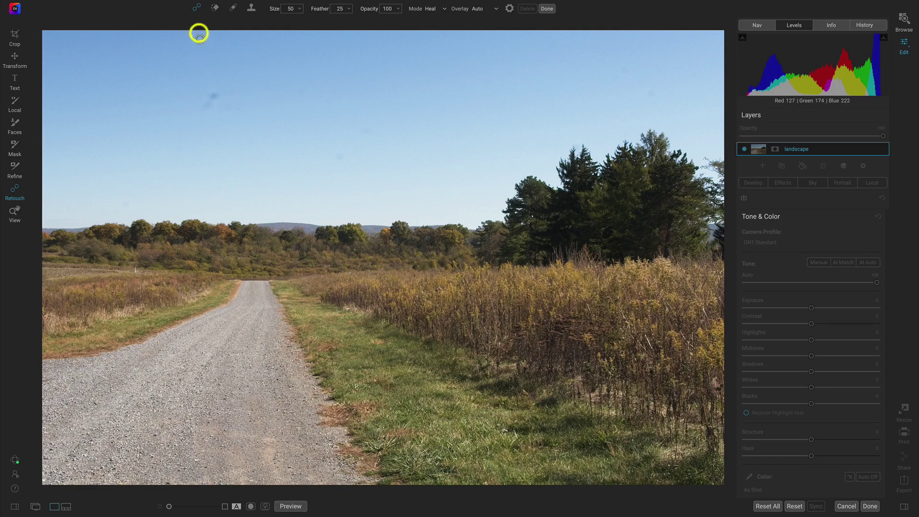
key("bracketright")
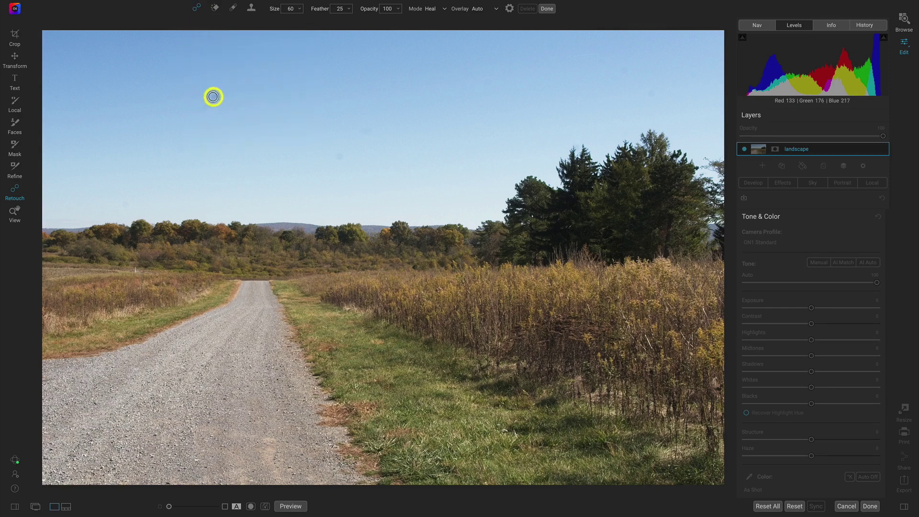
mouse_move(215, 96)
left_mouse_down()
mouse_move(202, 105)
mouse_move(209, 98)
left_mouse_up()
left_click_drag(185, 90, 186, 98)
left_click(339, 159)
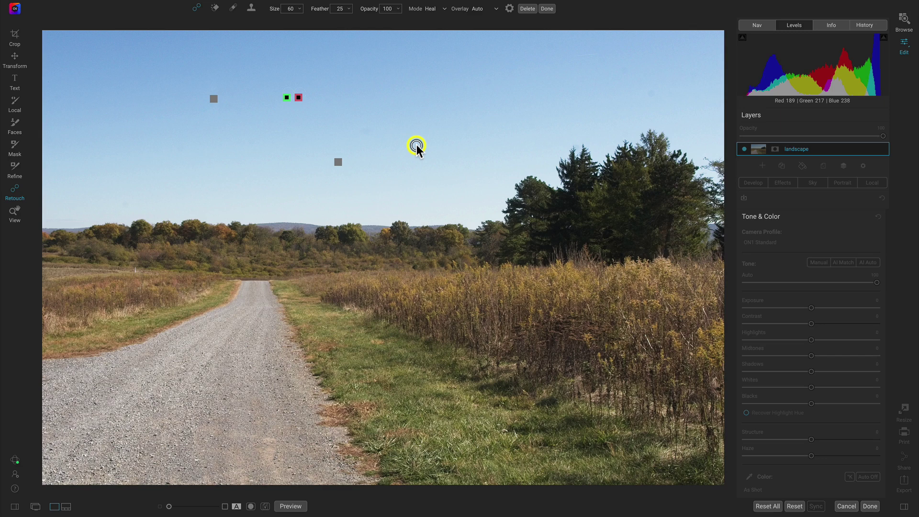
key("z")
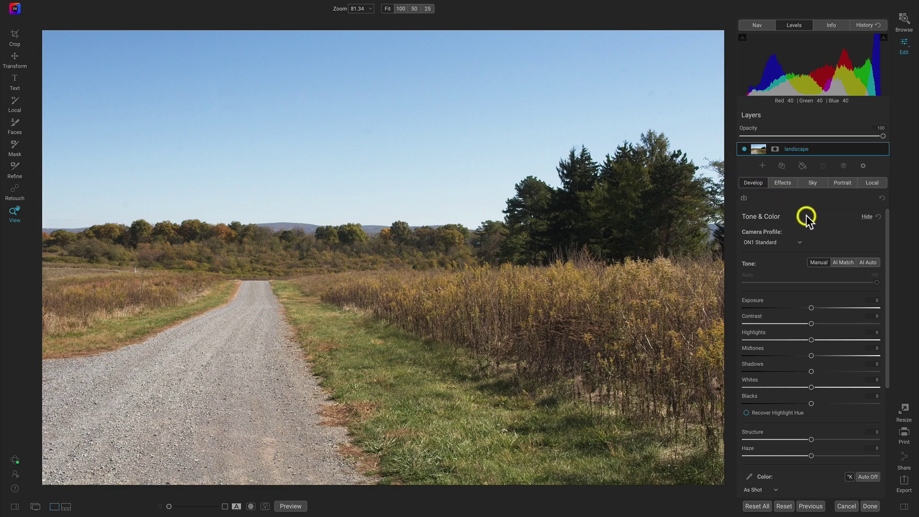
Apply AI Auto tone to the landscape photo and compare it with the original.
left_click(869, 262)
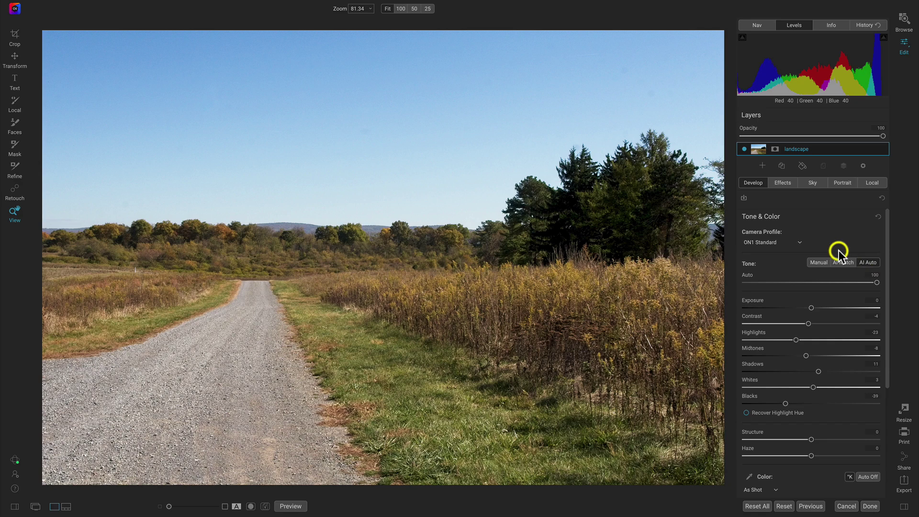
key("p")
key("p")
Search the effects filters for "detail" and add the Dynamic Contrast filter to the photo.
left_click(788, 183)
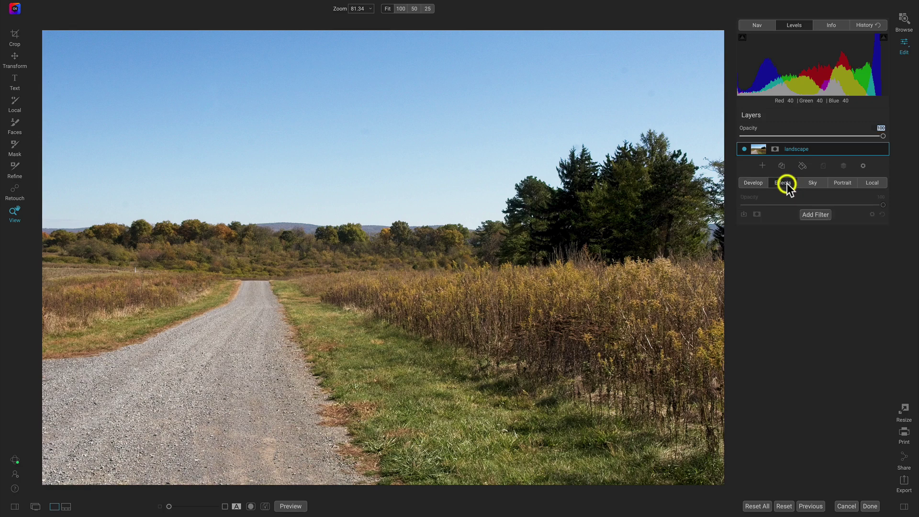
left_click(787, 182)
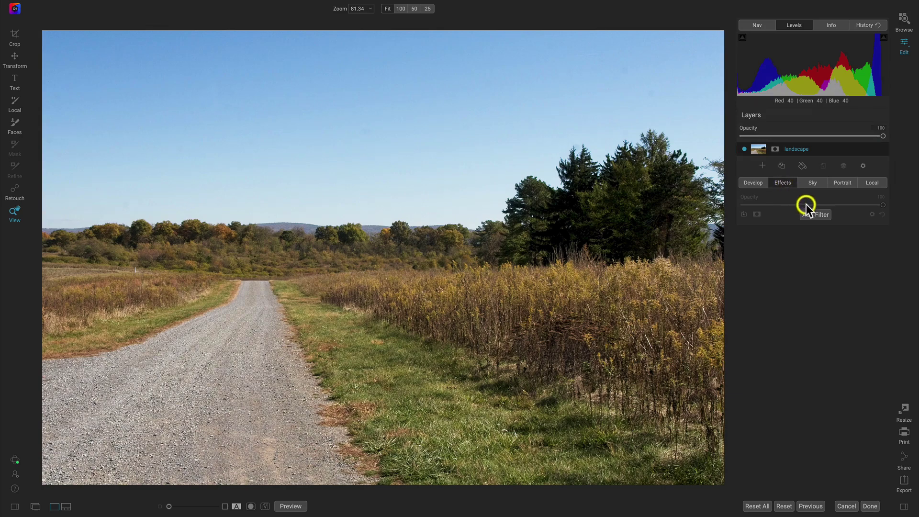
left_click(823, 217)
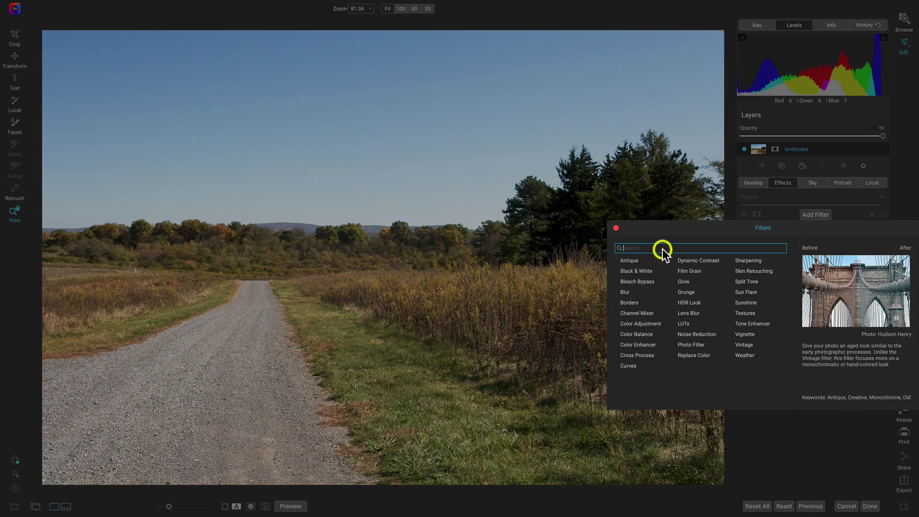
type("detail")
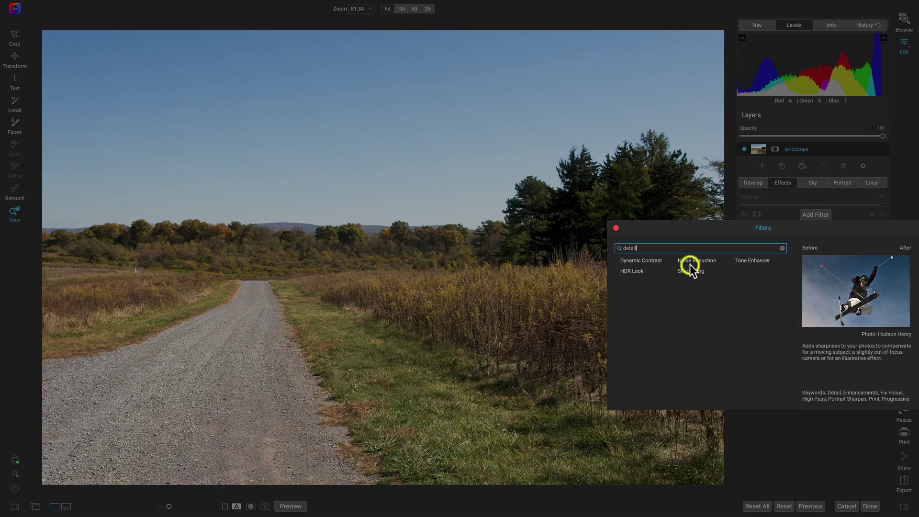
left_click(641, 261)
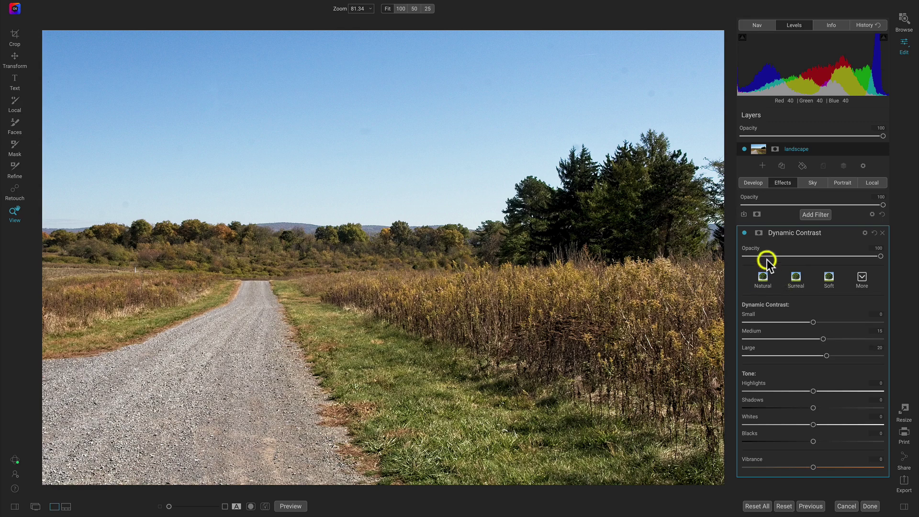
Compare the photo with the Dynamic Contrast filter switched off and on.
left_click(745, 233)
left_click(744, 233)
left_click(744, 233)
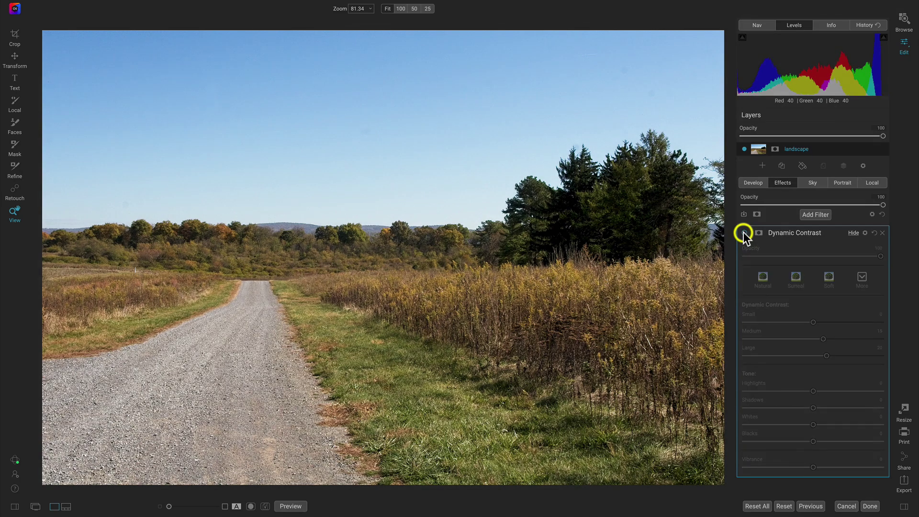
left_click(744, 233)
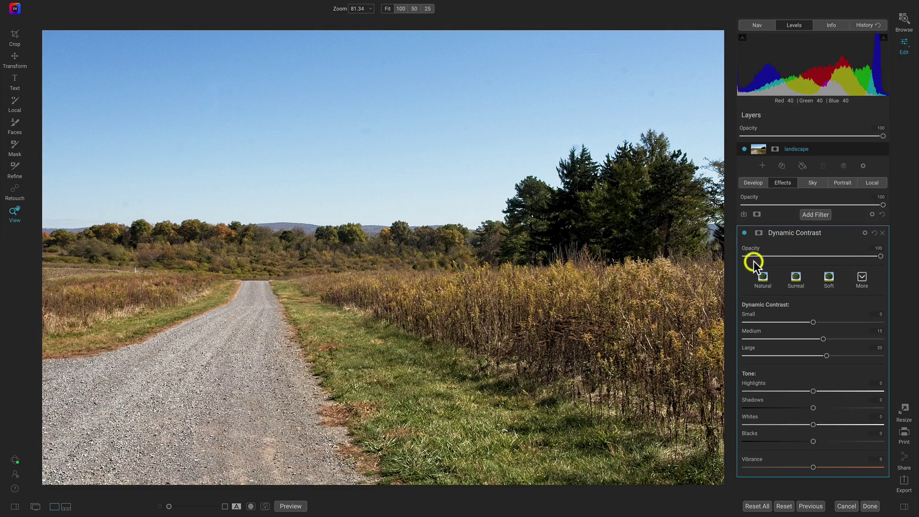
Try the Surreal and Soft styles of Dynamic Contrast, and apply the Texture Enhancer style.
left_click(794, 282)
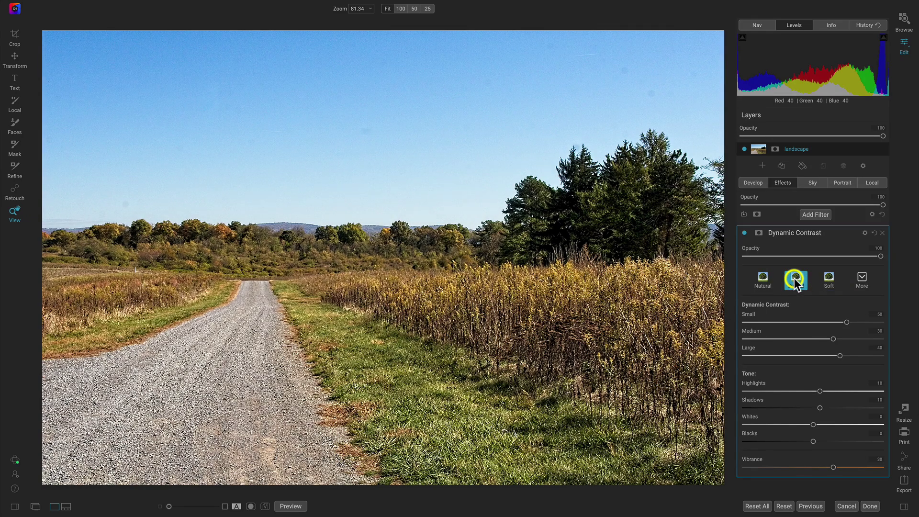
left_click(827, 283)
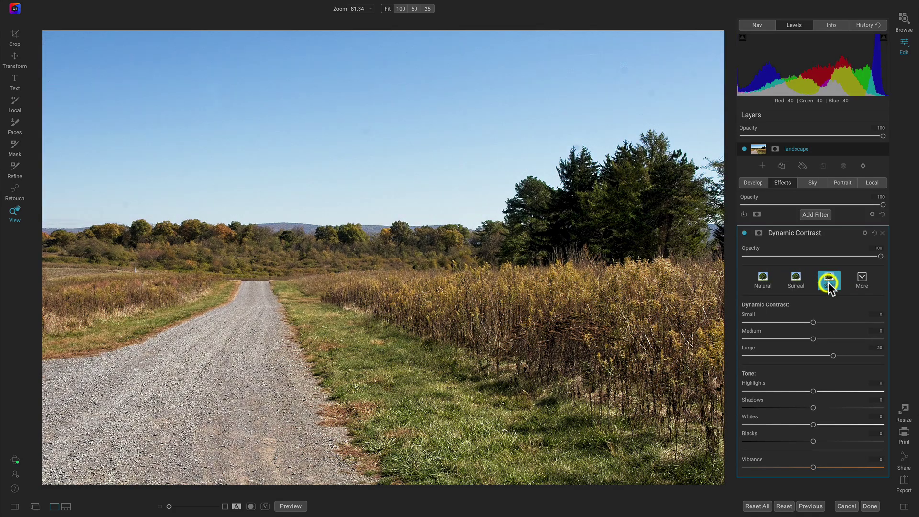
left_click(858, 280)
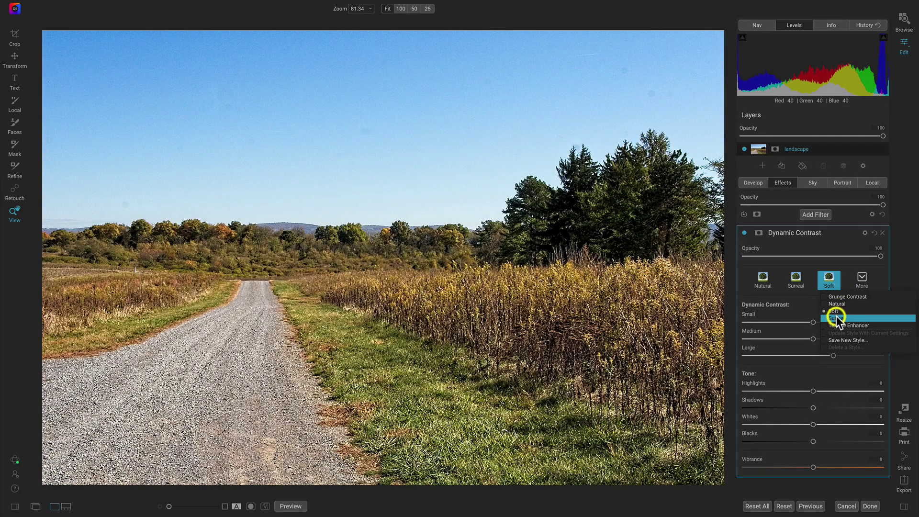
left_click(836, 325)
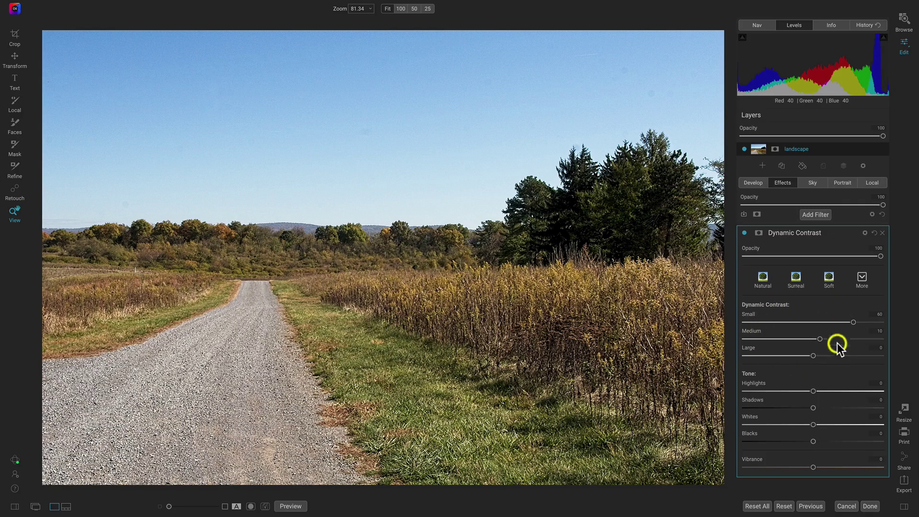
Set Dynamic Contrast to Small 22, Medium 19, Large 25, Highlights -64, Shadows -30, Whites -6, Blacks -7 and Vibrance 7.
left_click_drag(853, 323, 768, 389)
left_click_drag(813, 408, 818, 467)
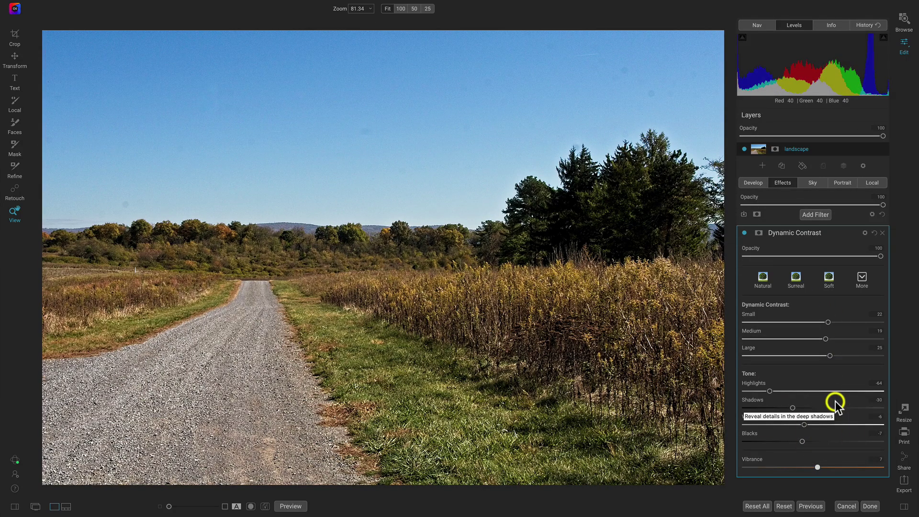
left_click(874, 234)
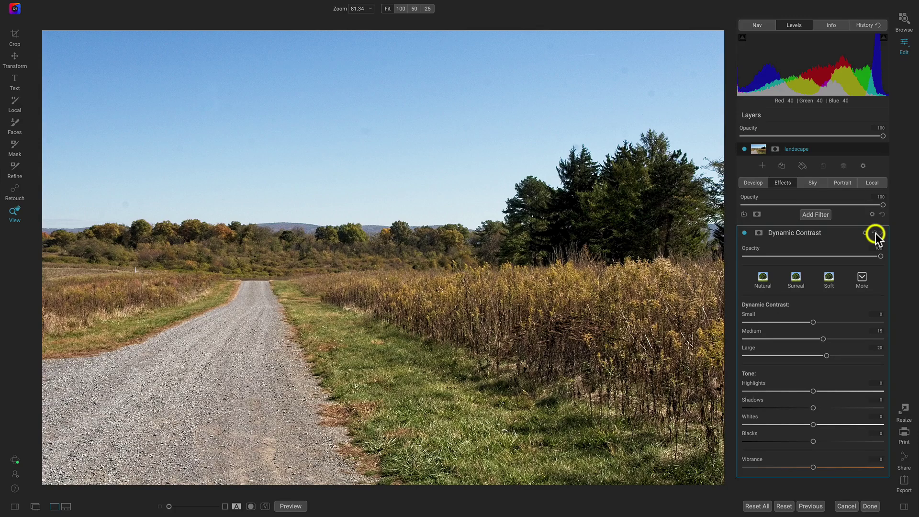
key("ctrl+z")
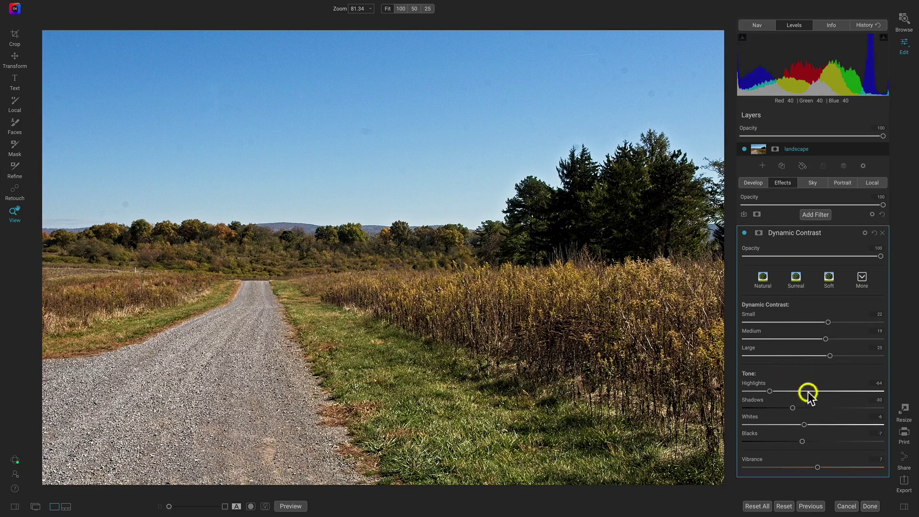
Save the current Dynamic Contrast settings as a new style named "Fave Detail" and select that style.
left_click(861, 277)
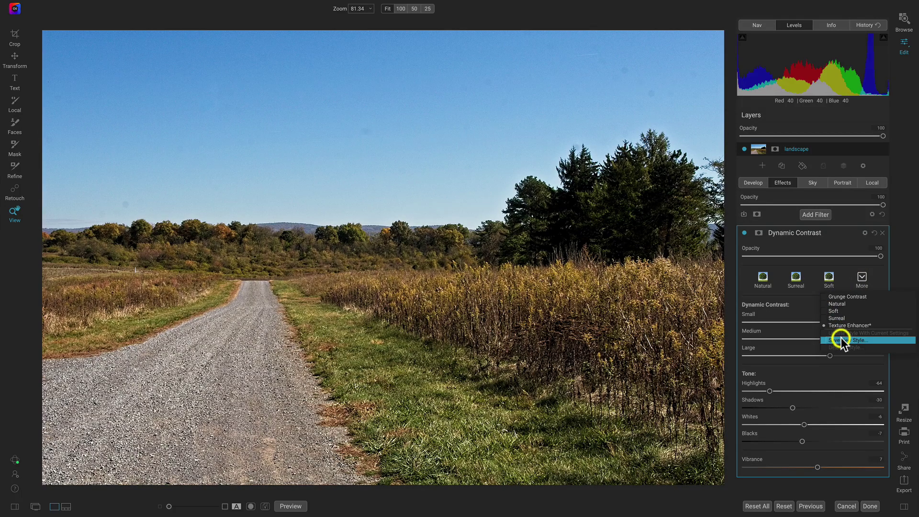
left_click(848, 340)
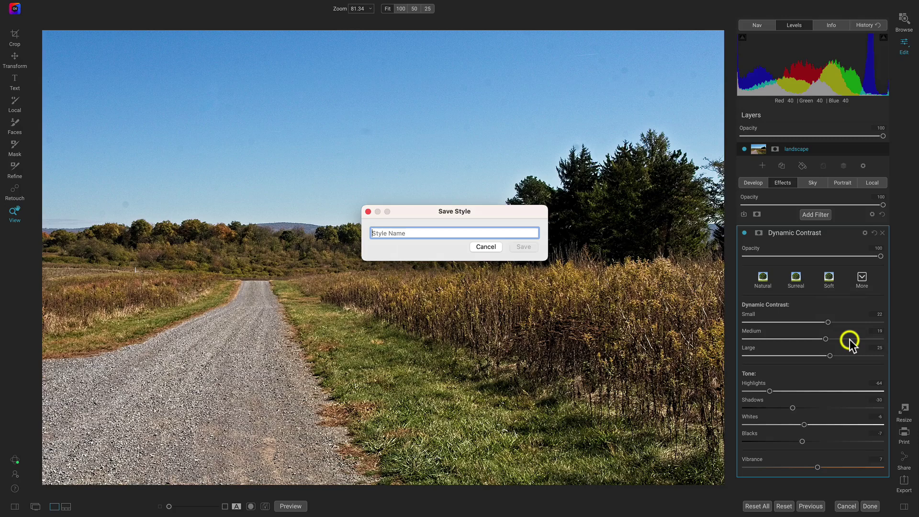
type("Fine Detail")
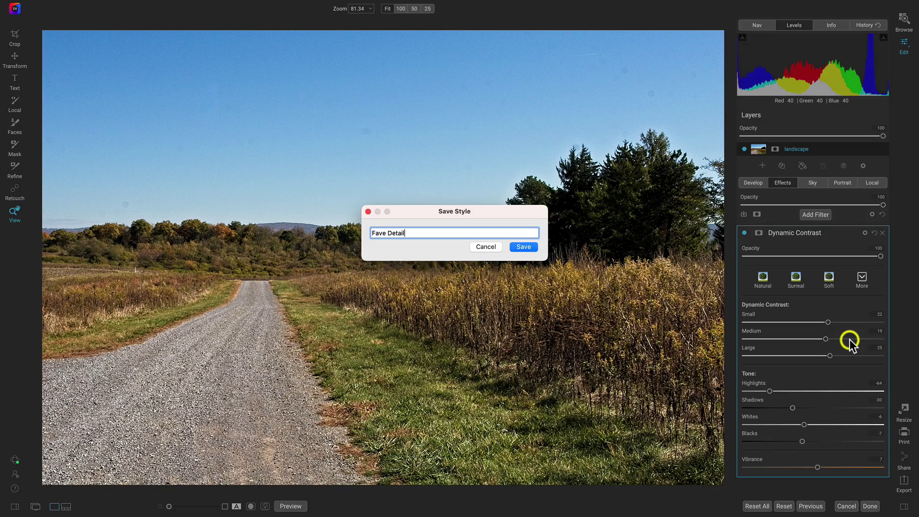
key("Return")
left_click(861, 283)
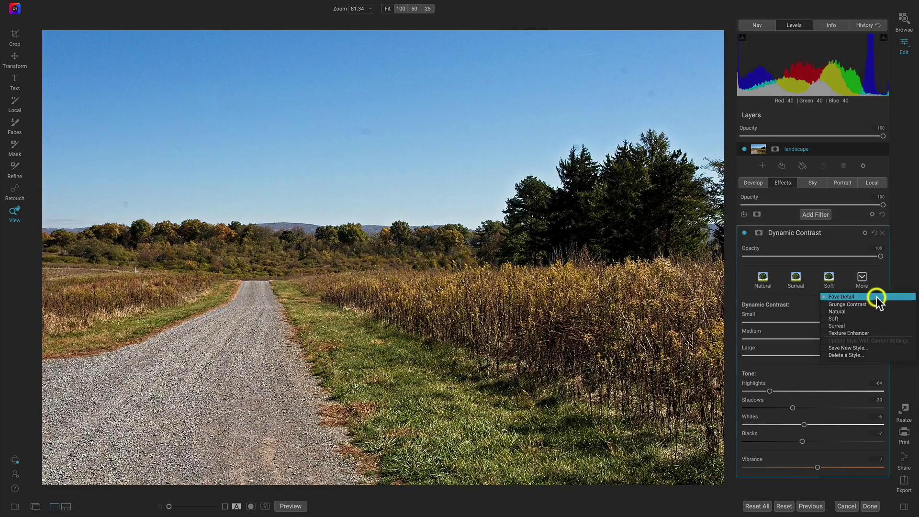
left_click(877, 297)
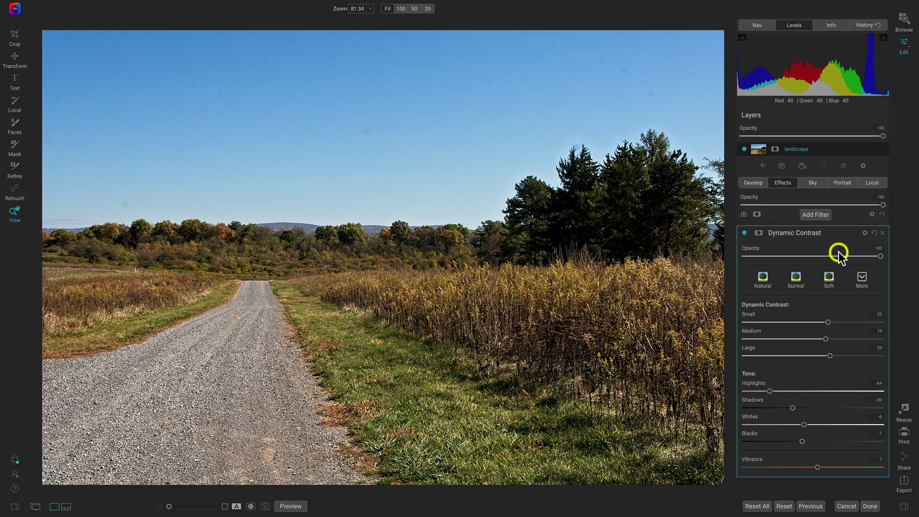
Add a Black & White filter to the photo with the Red style.
left_click(820, 216)
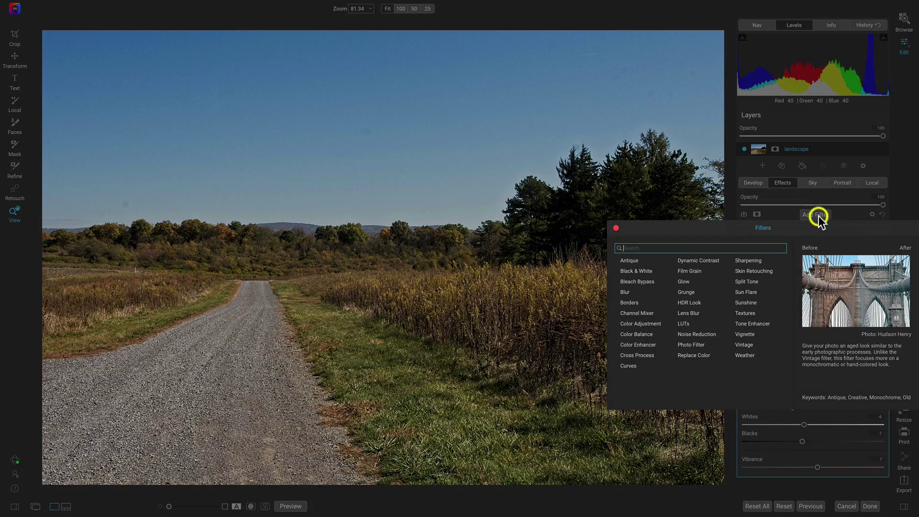
left_click(640, 272)
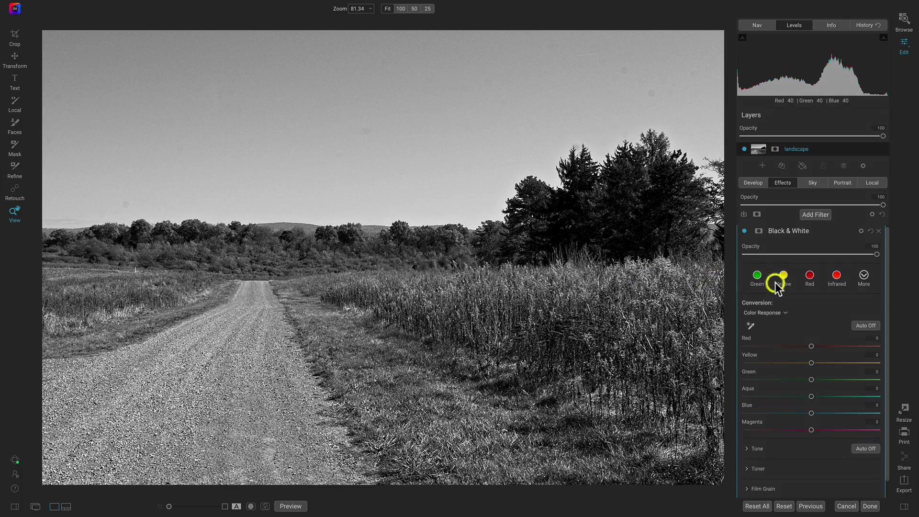
left_click(810, 275)
Add a Glow filter with the Darker style and try out the overall effects and Glow opacity, leaving both at 100.
left_click(816, 215)
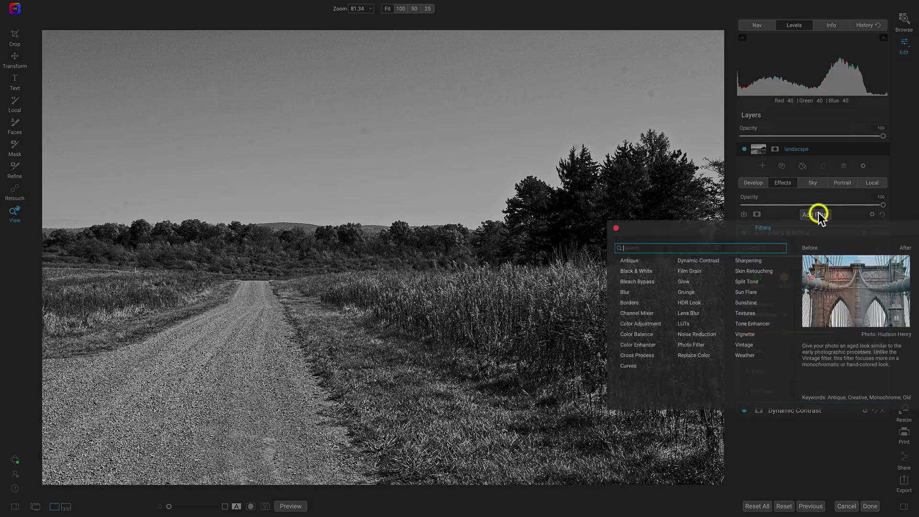
left_click(689, 281)
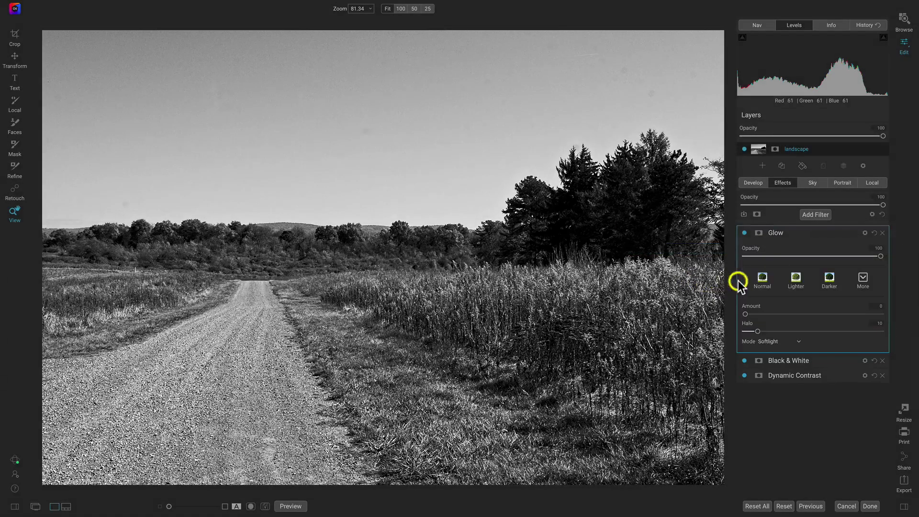
left_click(831, 281)
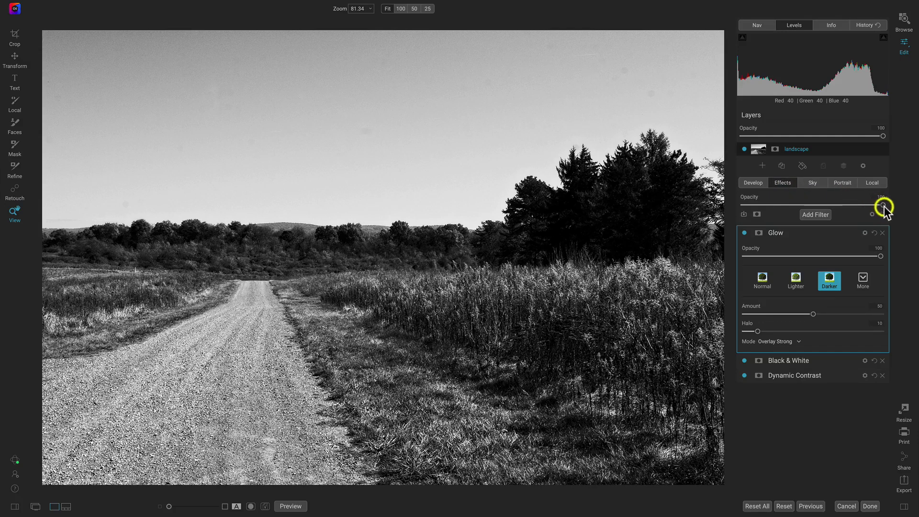
mouse_move(883, 205)
left_mouse_down()
mouse_move(759, 210)
mouse_move(893, 209)
mouse_move(862, 206)
mouse_move(763, 207)
mouse_move(897, 216)
left_mouse_up()
mouse_move(879, 255)
left_mouse_down()
mouse_move(774, 249)
mouse_move(735, 257)
mouse_move(891, 262)
mouse_move(784, 250)
mouse_move(757, 256)
mouse_move(892, 262)
left_mouse_up()
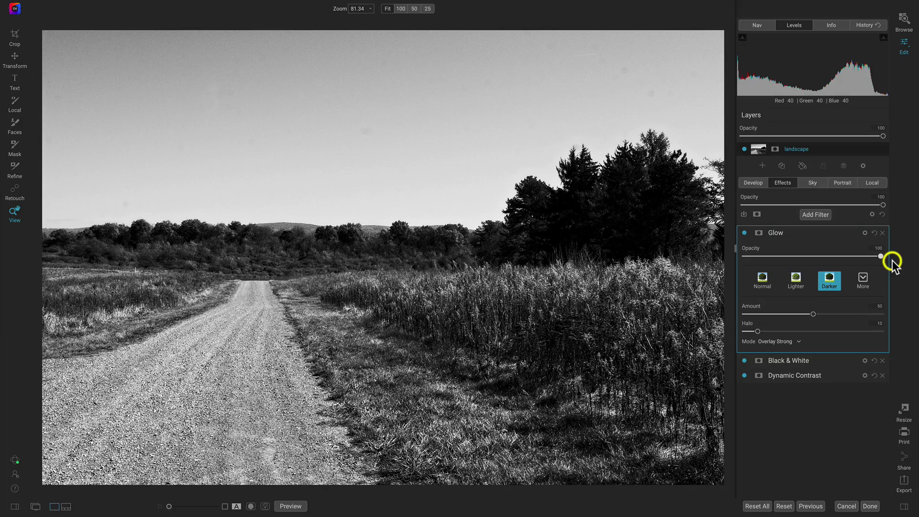
Remove the Glow and Black & White filters from the effects stack.
left_click(883, 232)
left_click(883, 232)
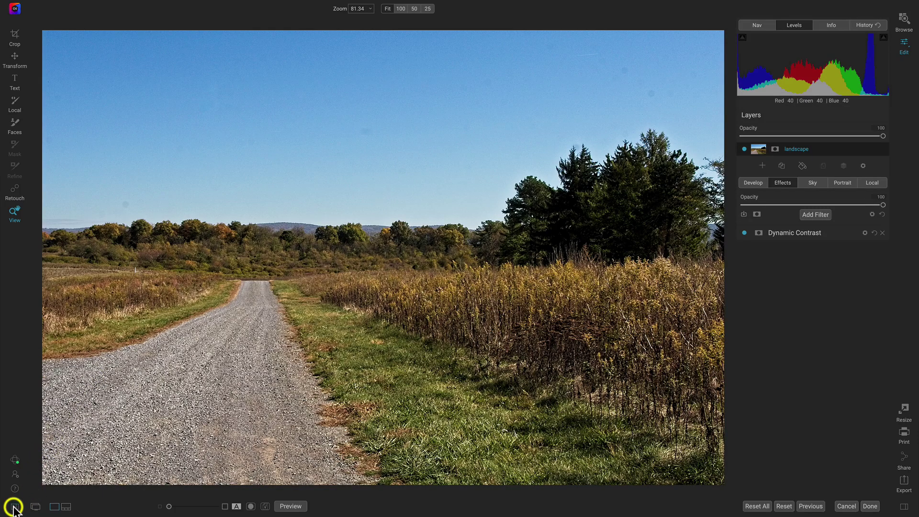
Apply the BF1 preset from the B&W Films category and try out its fade and the overall effects opacity, leaving both at full strength.
left_click(13, 507)
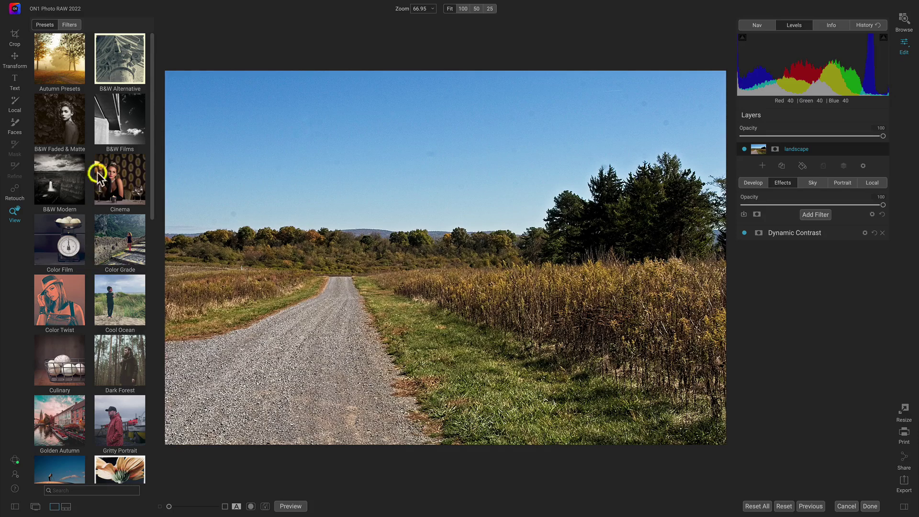
left_click(124, 120)
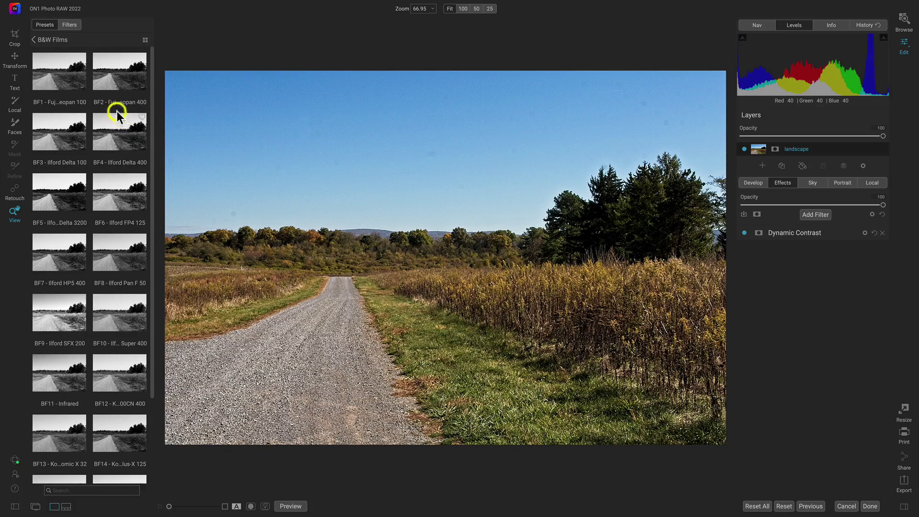
left_click(66, 77)
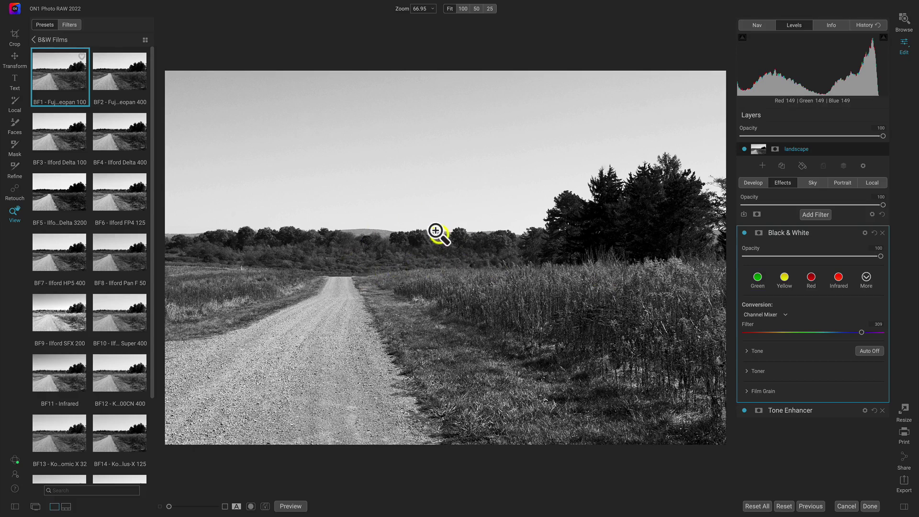
mouse_move(77, 70)
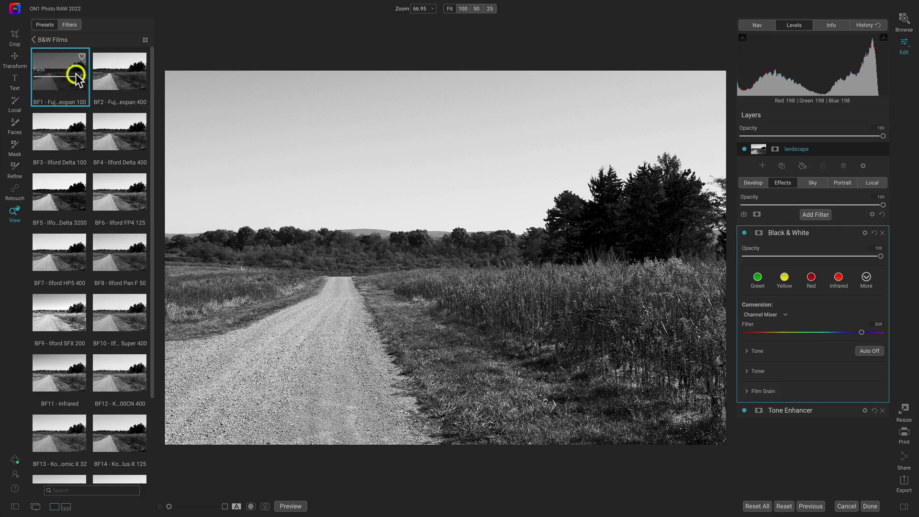
mouse_move(83, 77)
left_mouse_down()
mouse_move(38, 78)
mouse_move(91, 79)
left_mouse_up()
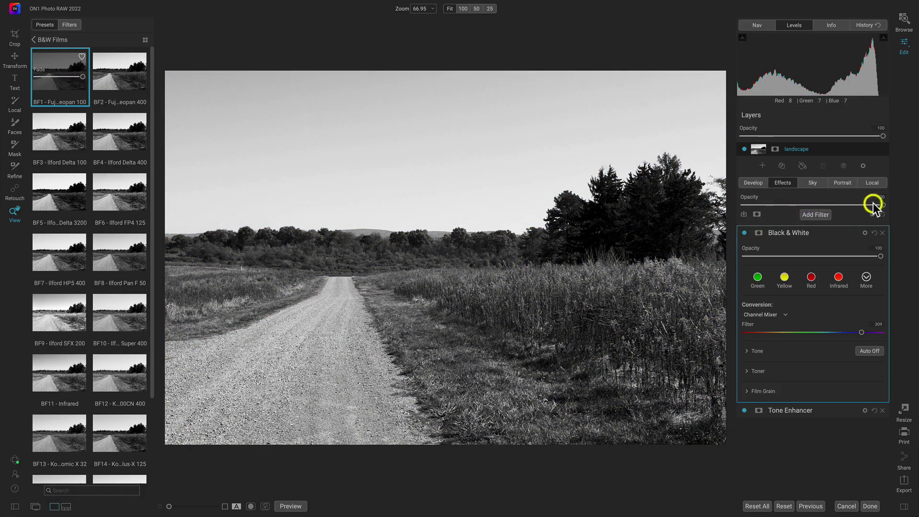
left_click_drag(883, 205, 910, 216)
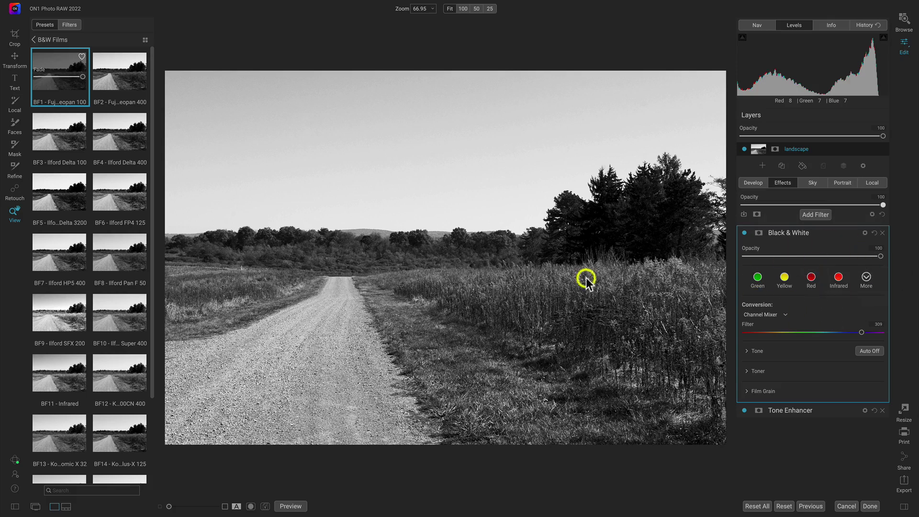
Switch the Black & White filter to the Red style and the Tone Enhancer filter to the Clarity style.
left_click(812, 277)
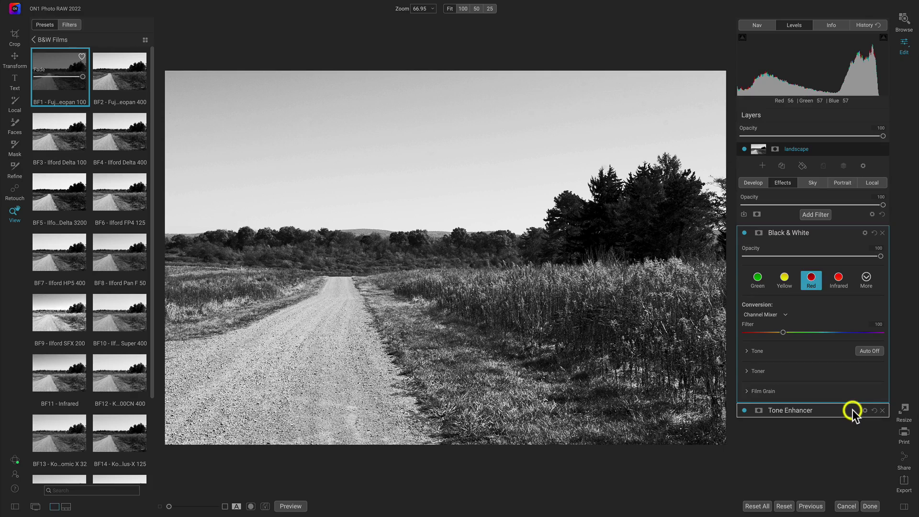
left_click(852, 409)
left_click(830, 283)
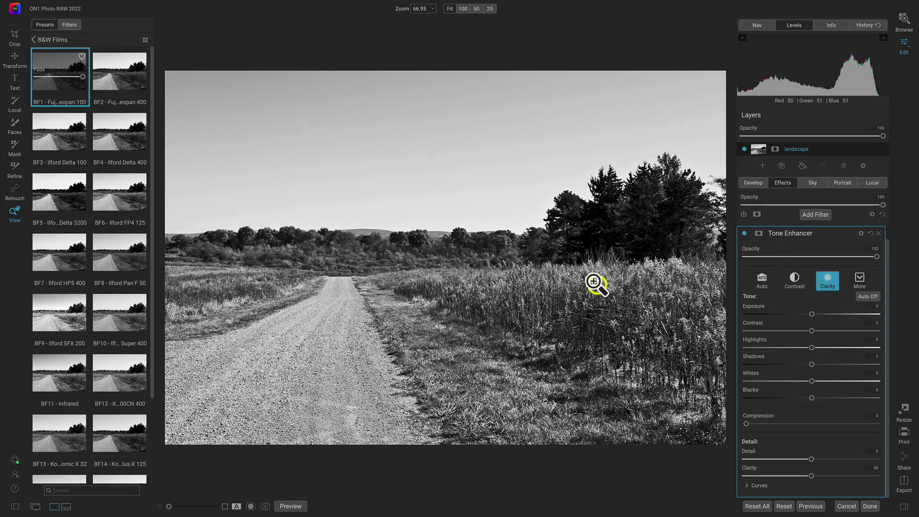
Start saving the current effects as a preset named "Black and White" in a new category named "My Black and Whites".
left_click(744, 214)
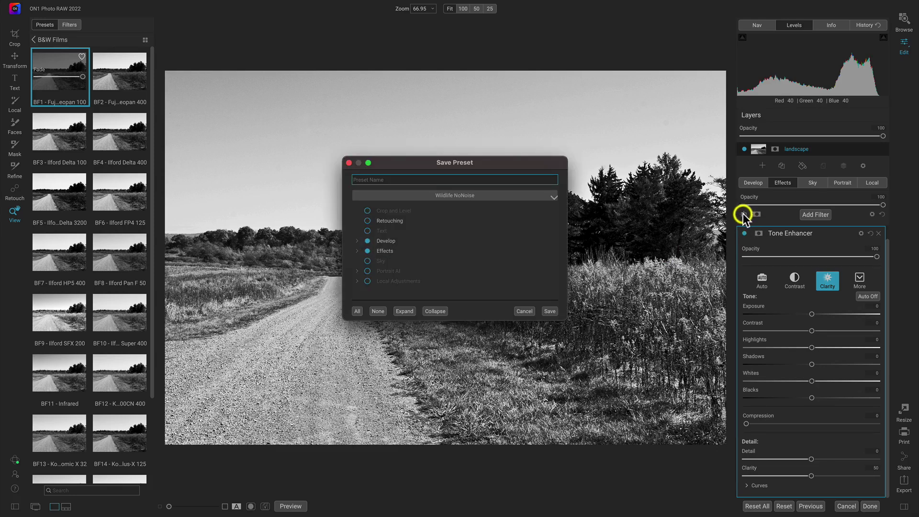
left_click(419, 178)
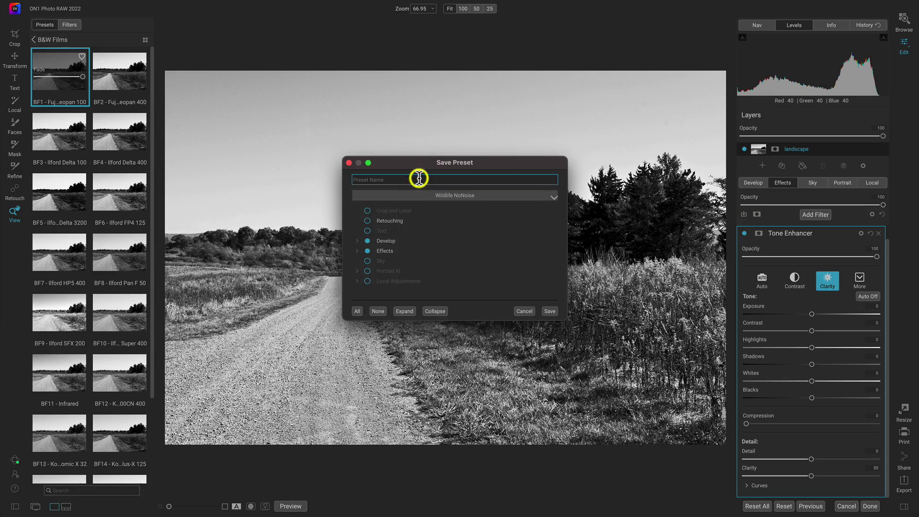
type("Black and White")
left_click(537, 194)
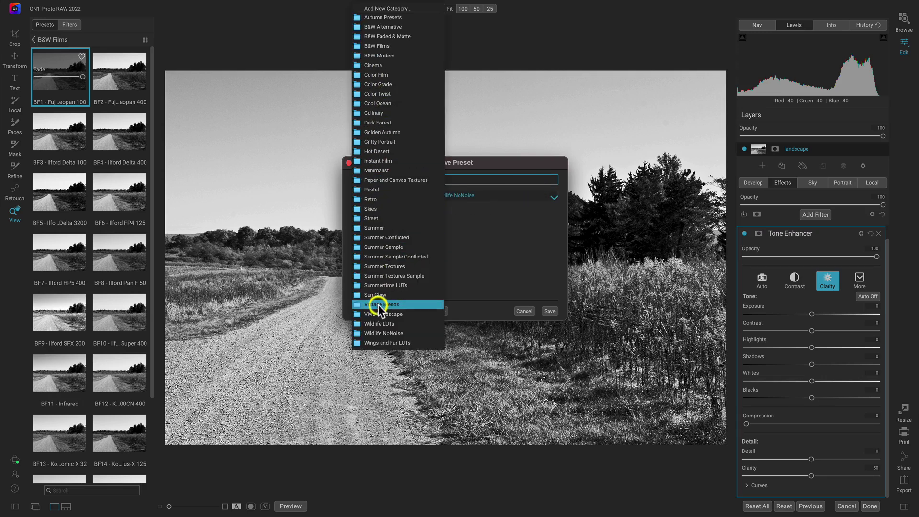
left_click(412, 9)
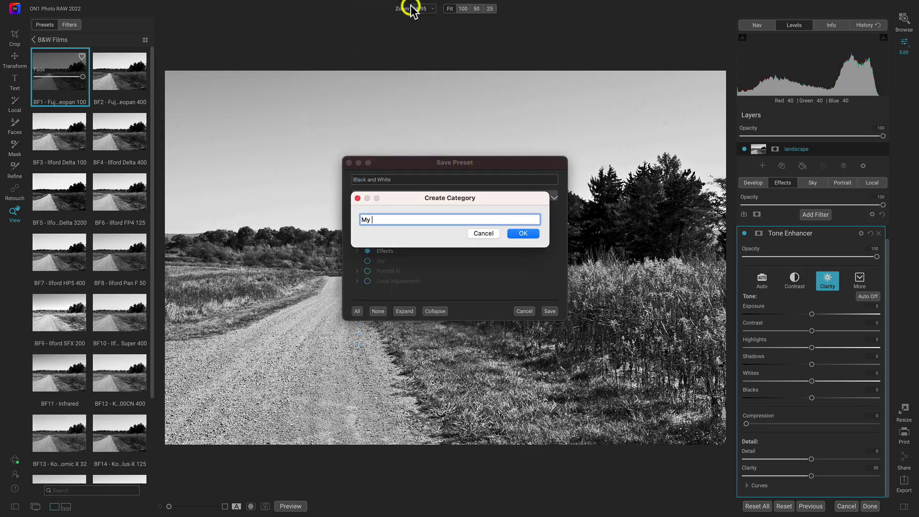
type("My Black ad")
key("BackSpace")
type("nd Whites")
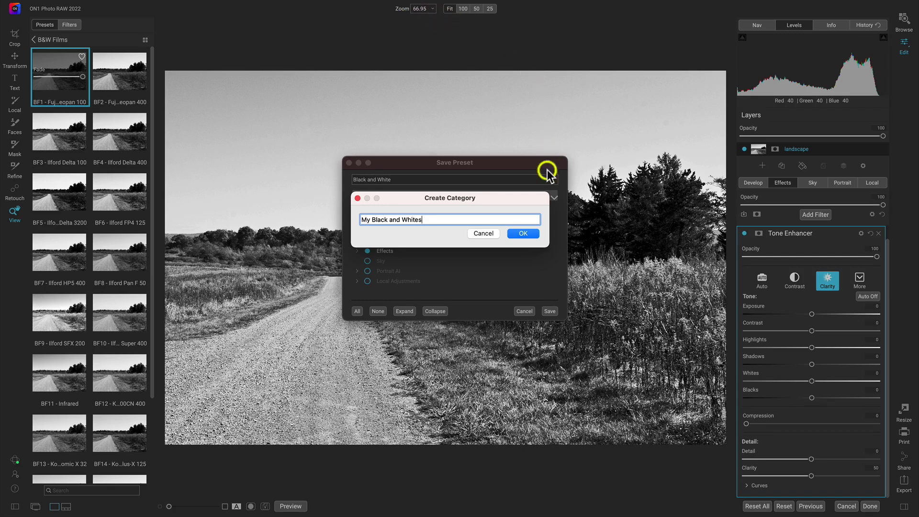
left_click(523, 234)
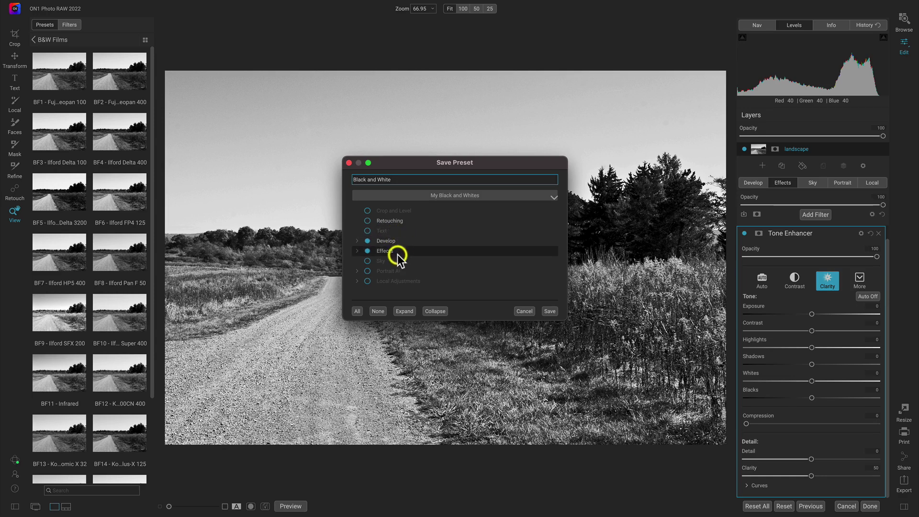
Exclude the Develop settings from the preset, review the detailed inclusion options and save the preset with only Effects included.
left_click(366, 240)
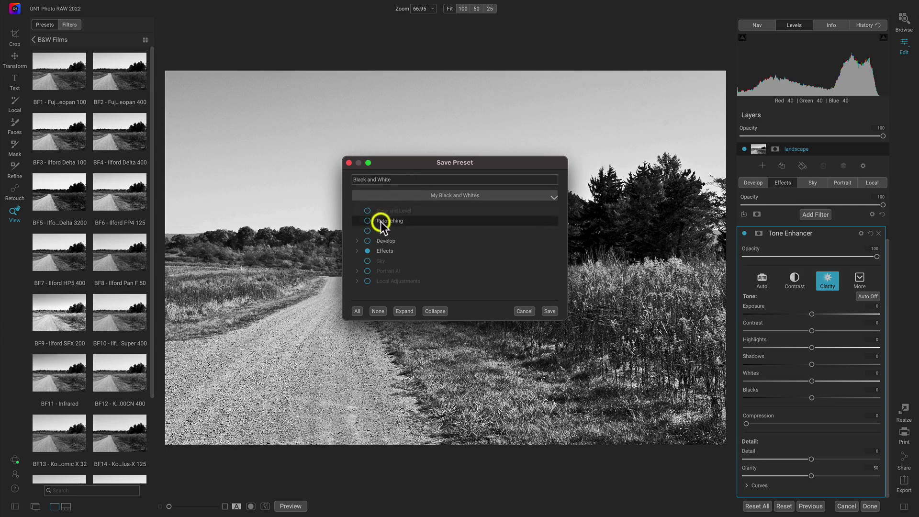
left_click(358, 251)
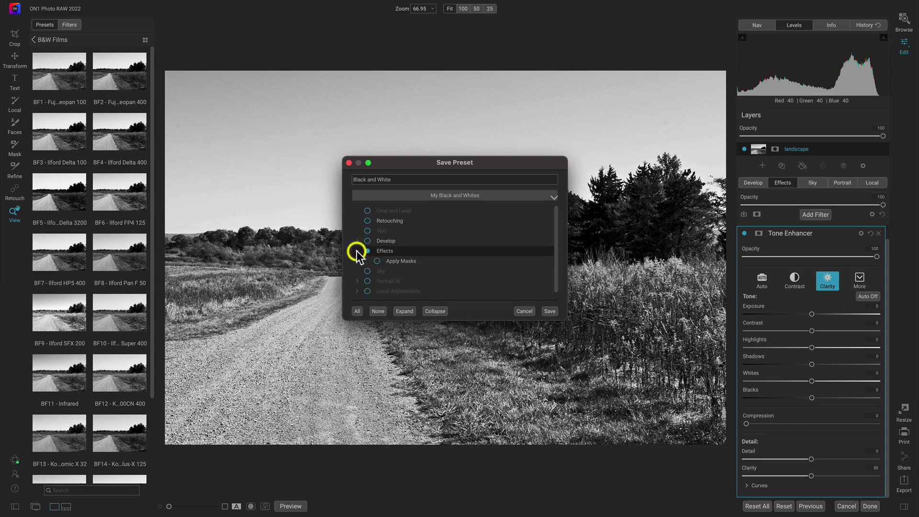
left_click(357, 281)
scroll(421, 273, "down", 1)
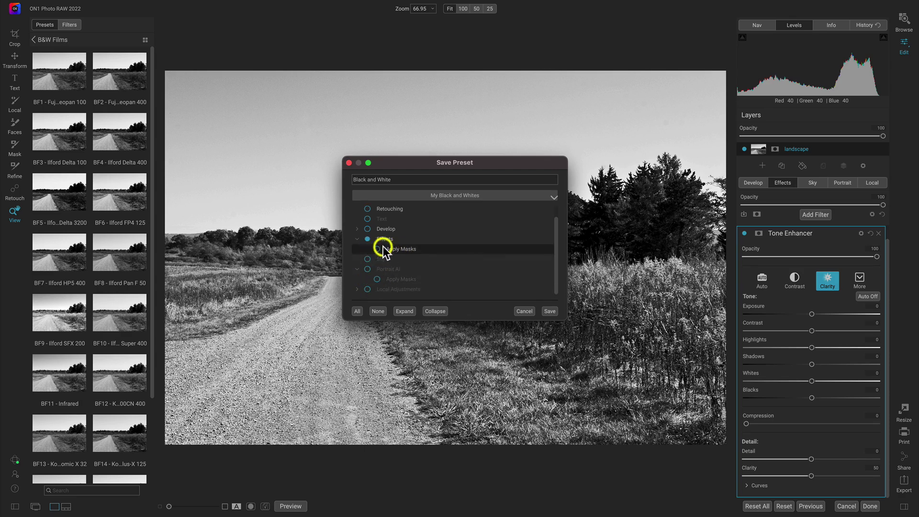
left_click(358, 229)
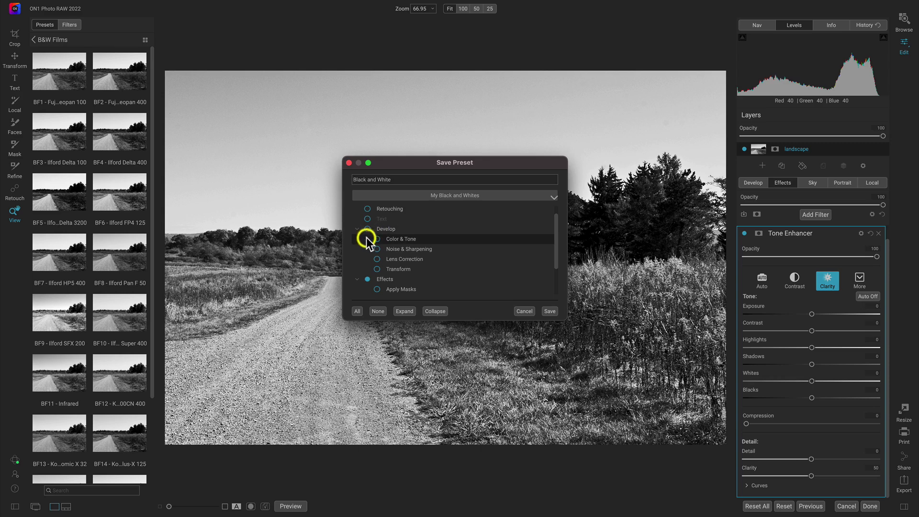
left_click(367, 239)
scroll(396, 239, "down", 1)
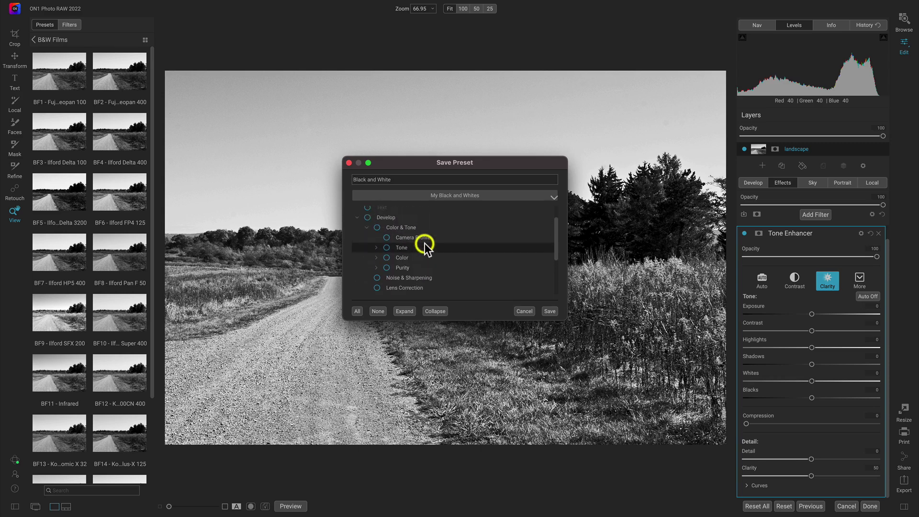
scroll(425, 246, "up", 2)
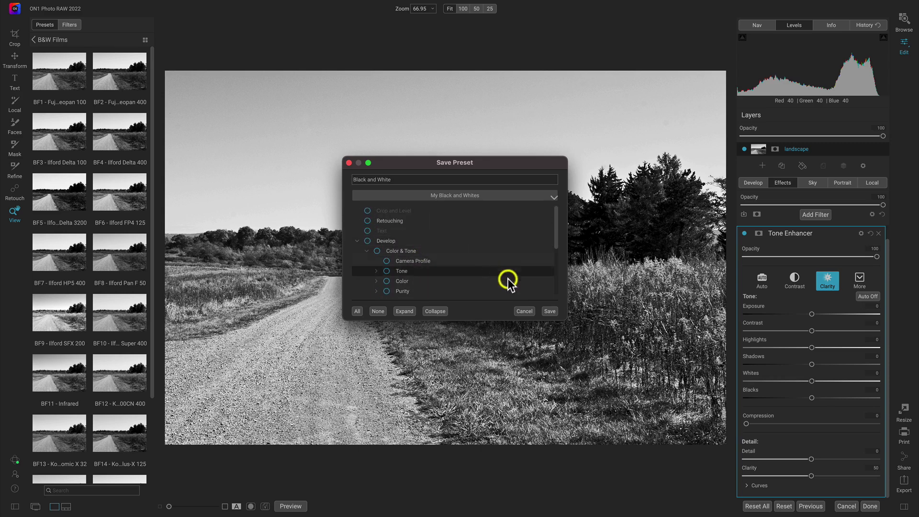
left_click(550, 311)
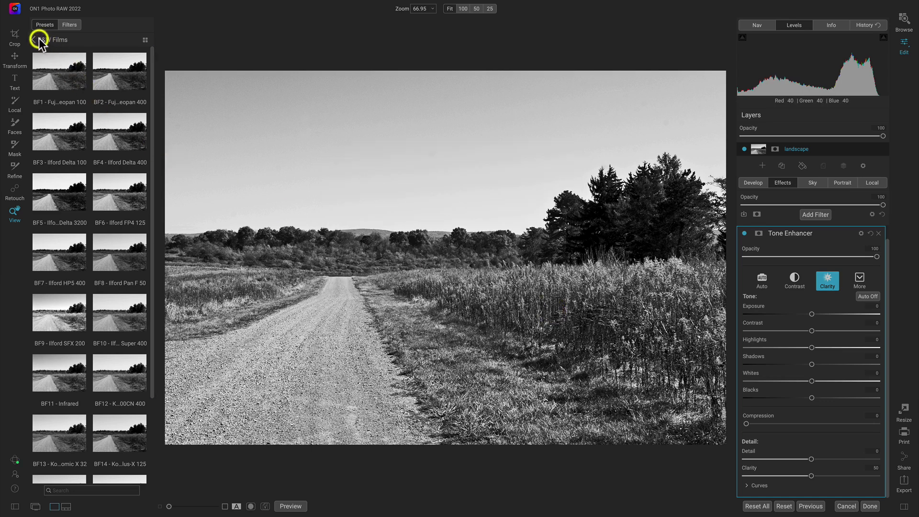
Find the My Black and Whites category among the preset categories and apply its Black and White preset to the photo.
left_click(34, 39)
scroll(47, 84, "down", 5)
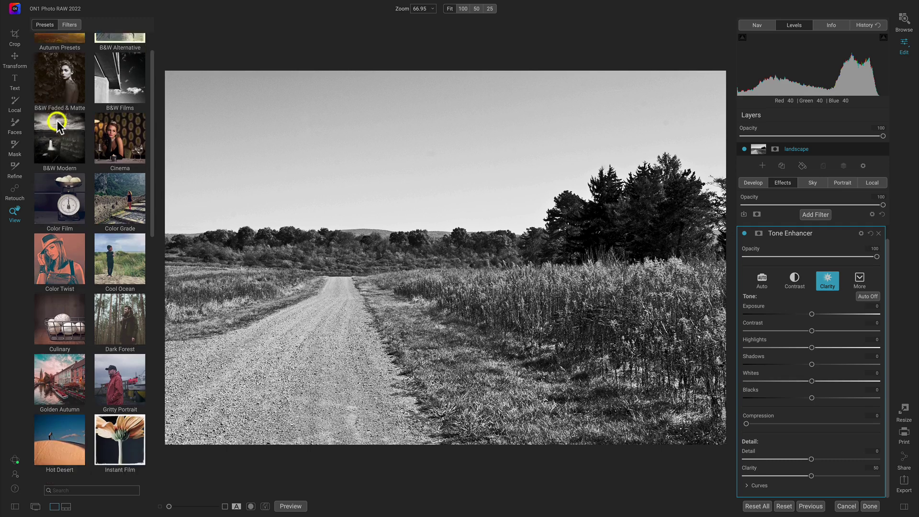
scroll(49, 194, "up", 1)
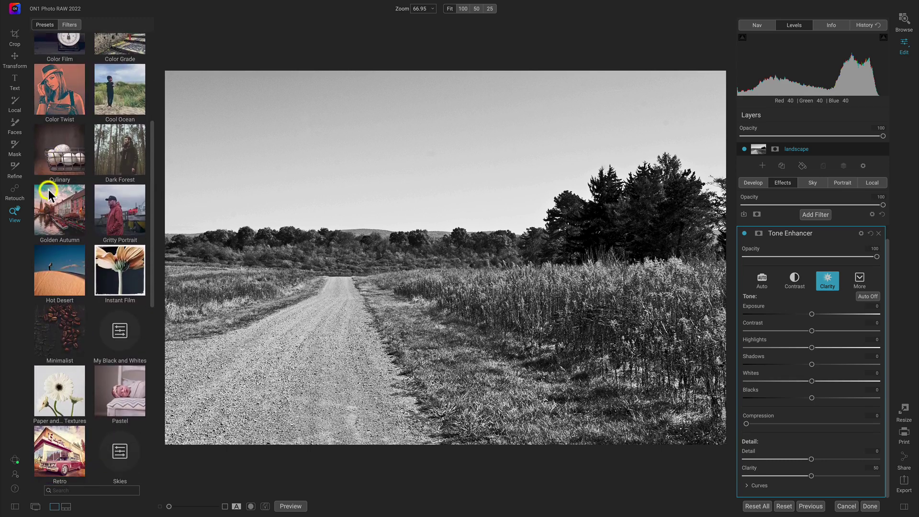
left_click(121, 325)
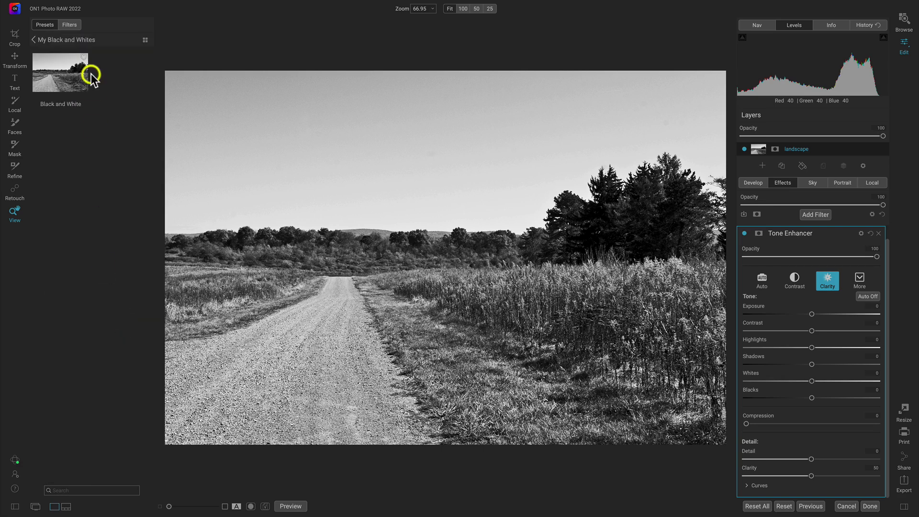
left_click(60, 72)
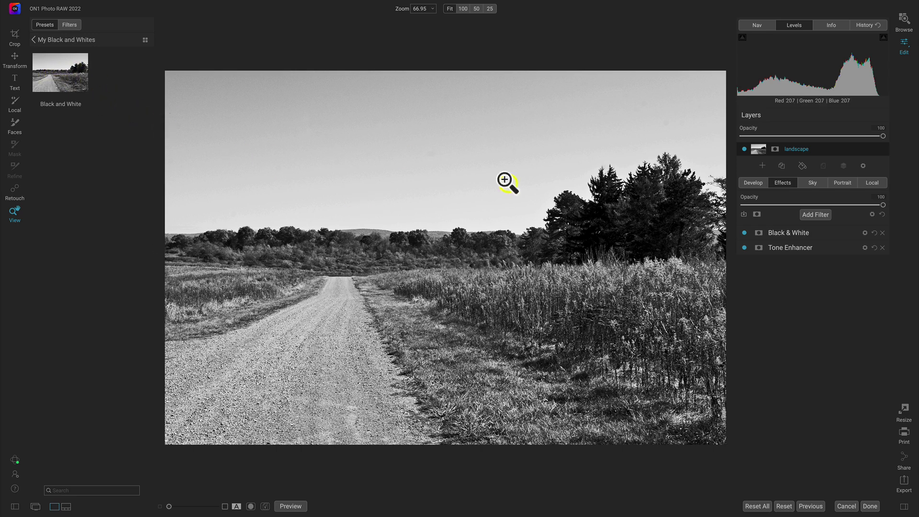
Add an Antique filter and update the Black and White preset with the current settings, including only Effects.
left_click(814, 214)
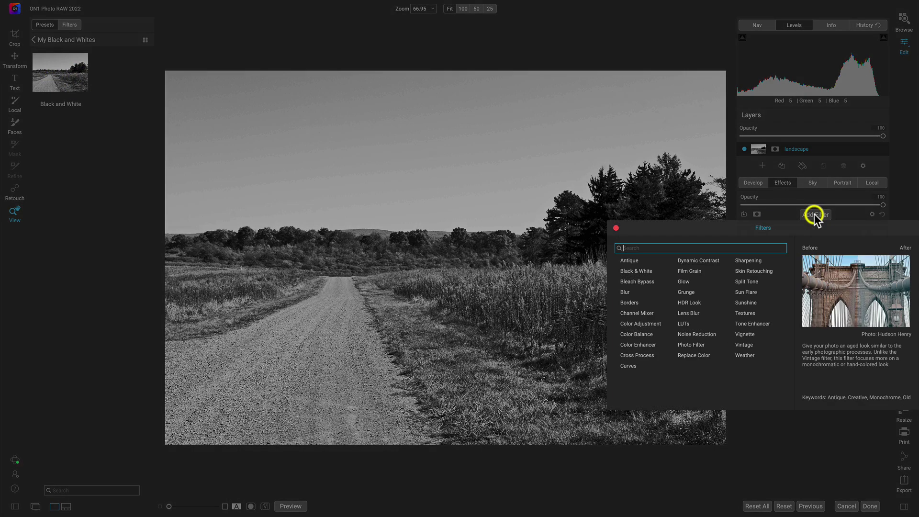
left_click(633, 261)
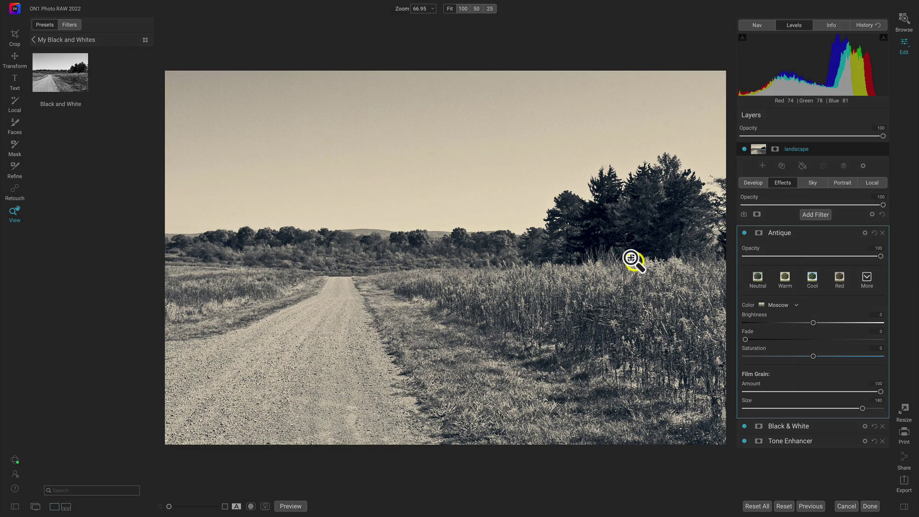
right_click(60, 79)
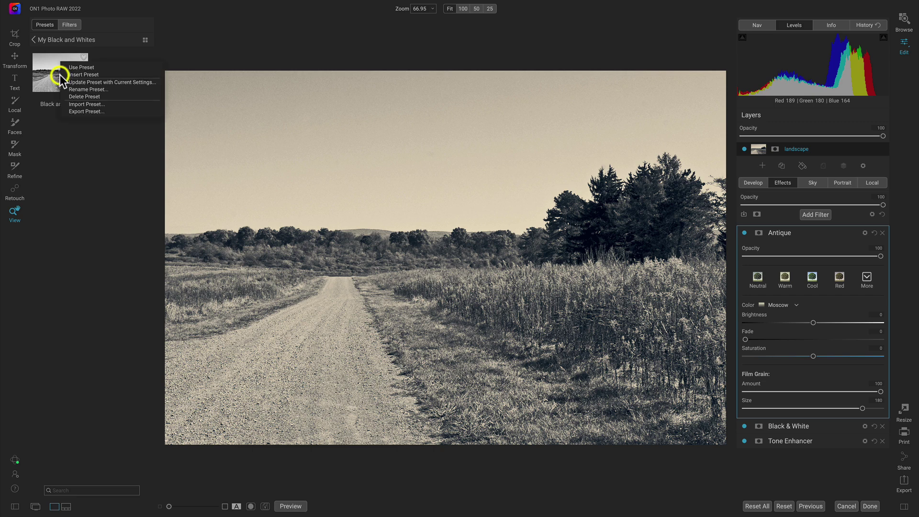
left_click(113, 84)
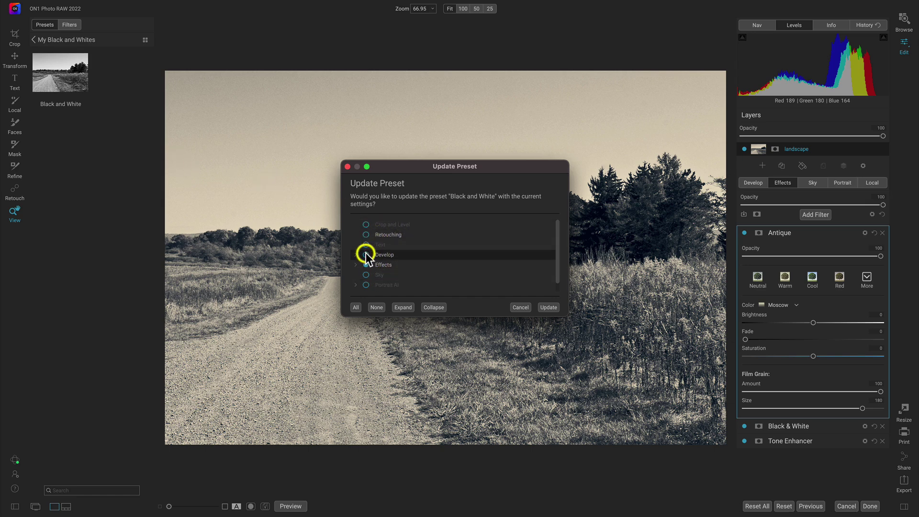
left_click(542, 309)
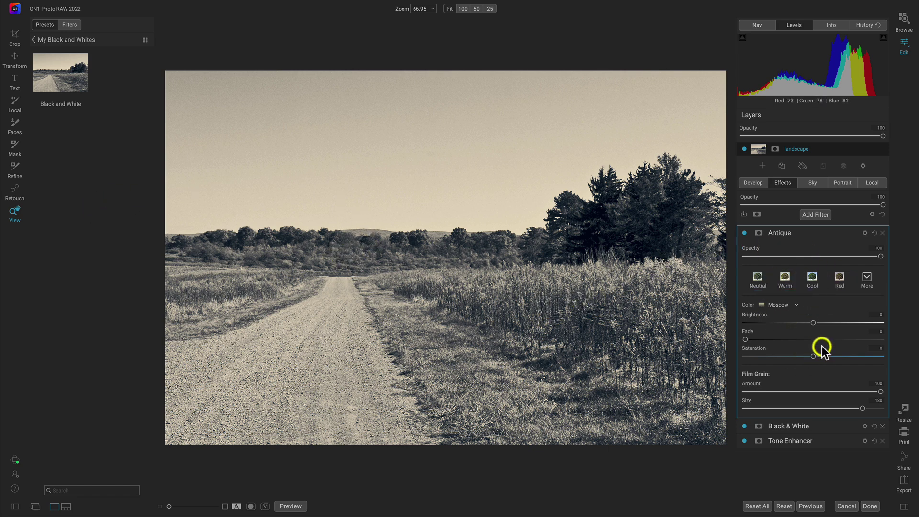
Insert the CN4 preset from the Cinema category on top of the current filters and remove the Black & White filter.
left_click(34, 39)
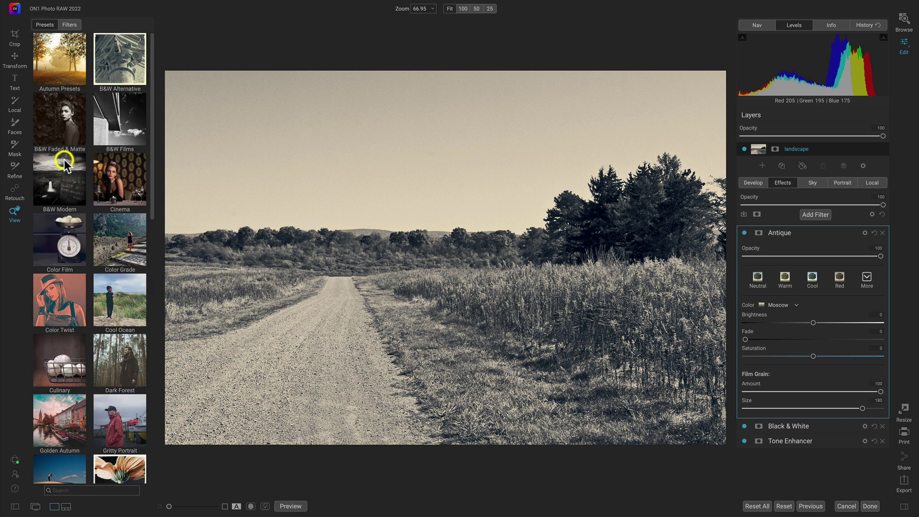
left_click(118, 178)
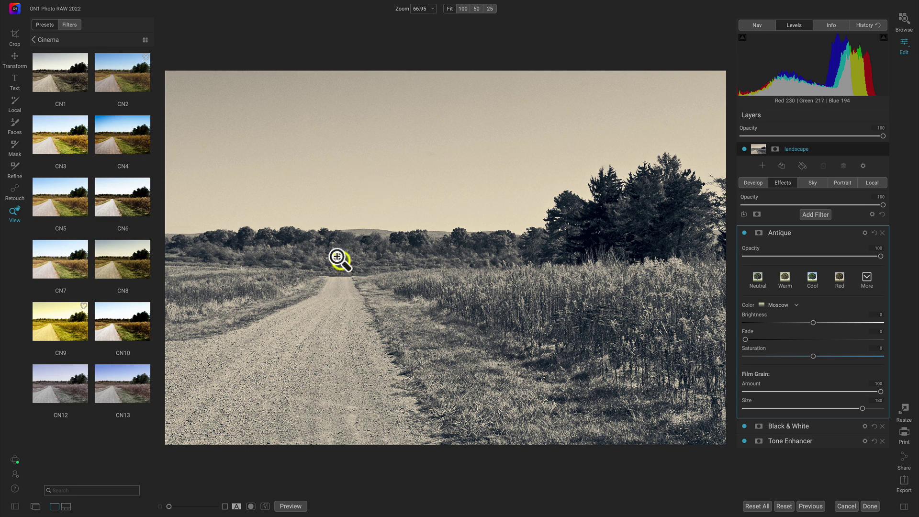
right_click(117, 128)
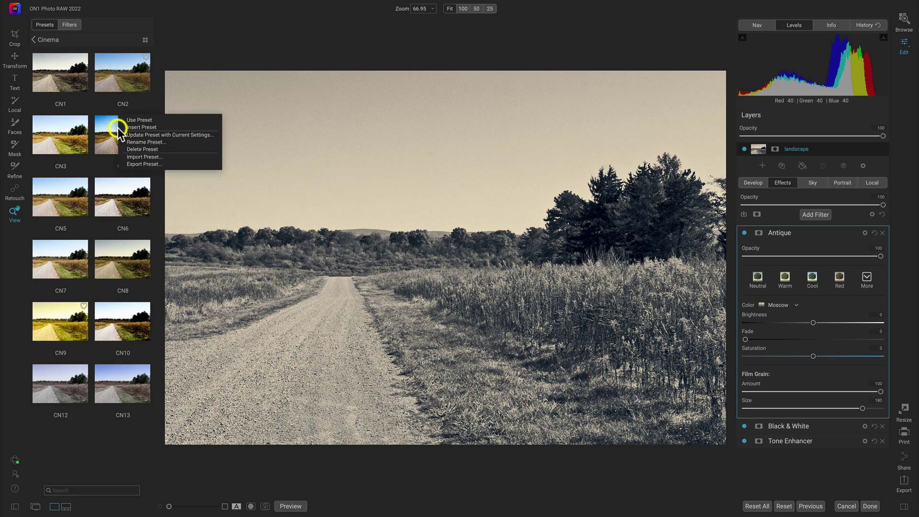
left_click(146, 129)
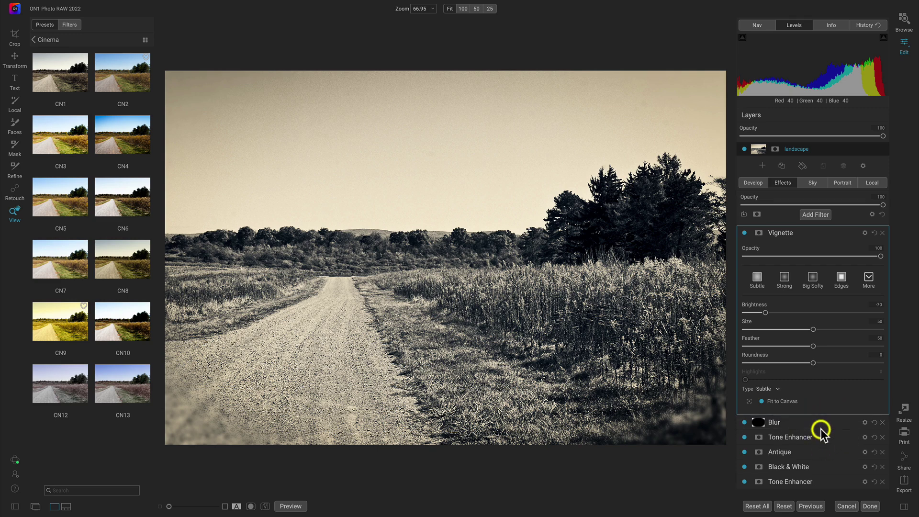
left_click(883, 467)
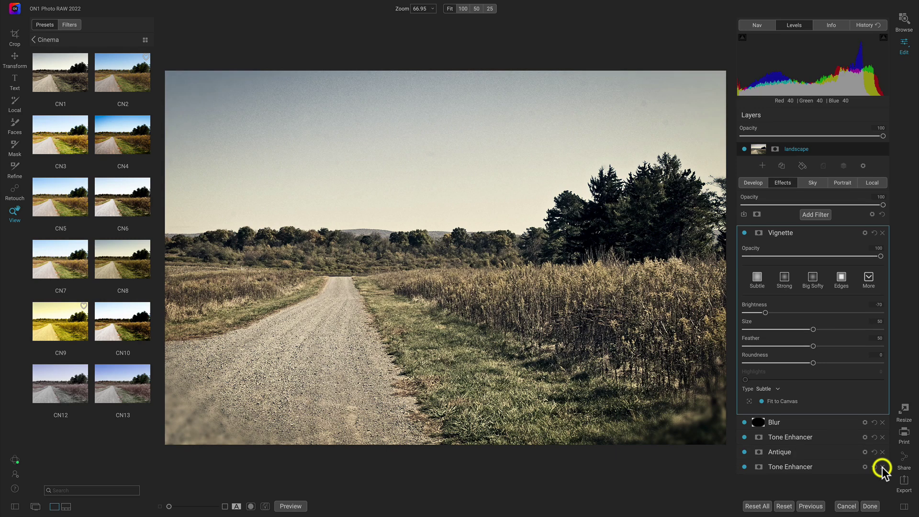
Remove the Blur filter, reset all Effects filters on the photo and hide the presets browser.
left_click(882, 422)
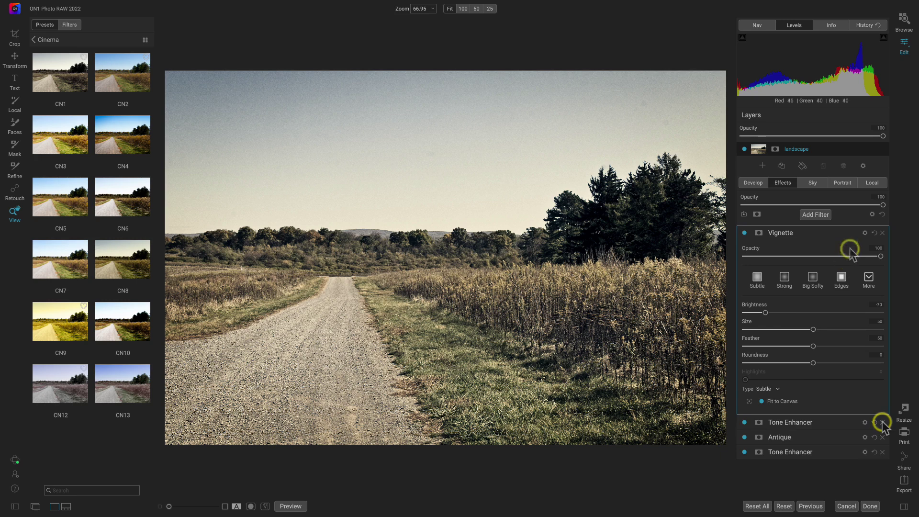
left_click(882, 214)
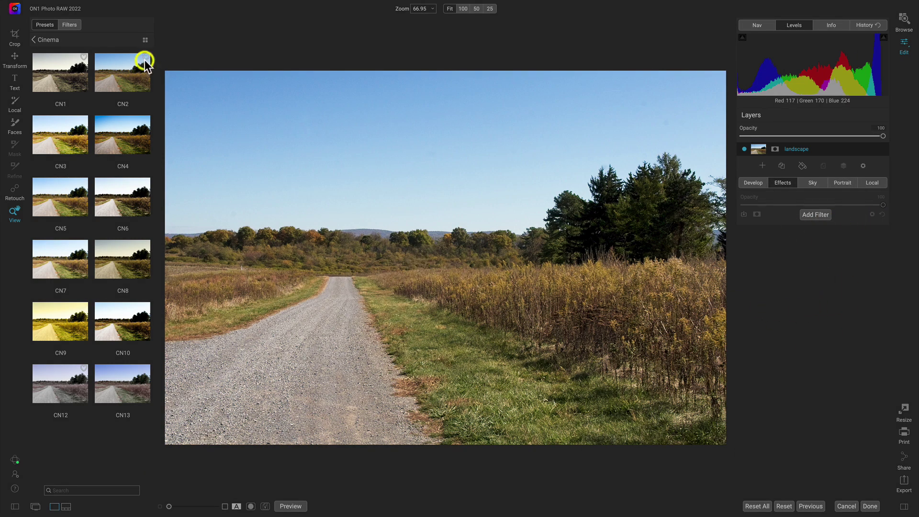
left_click(15, 507)
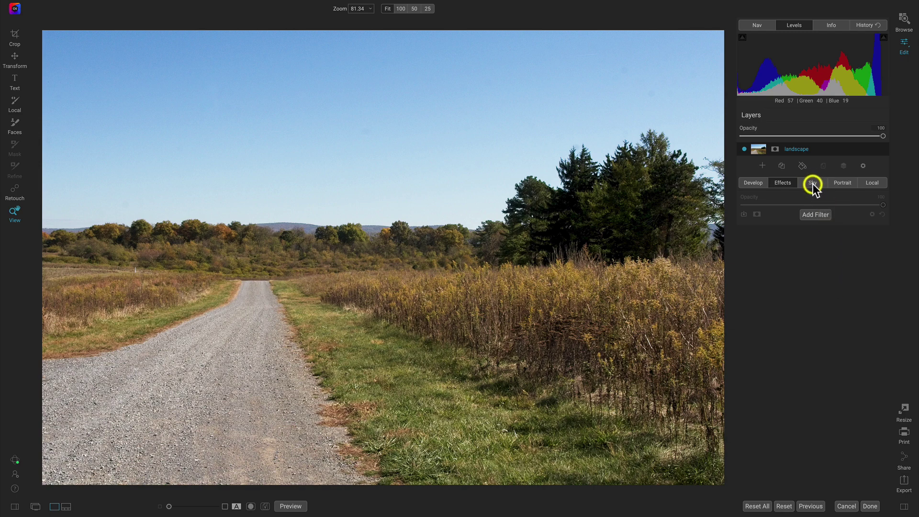
Add a Dynamic Contrast filter with the Surreal style and lower its opacity to about 39.
left_click(812, 213)
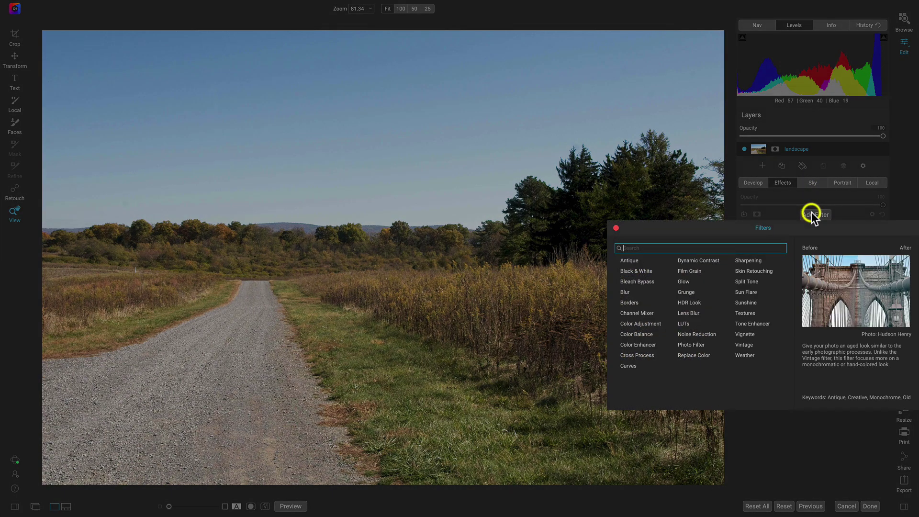
left_click(707, 259)
left_click(792, 273)
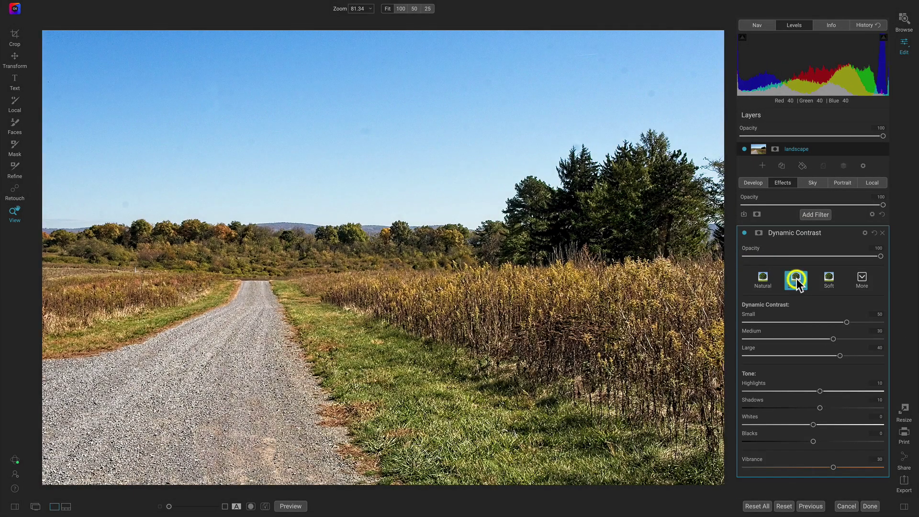
left_click_drag(880, 256, 799, 259)
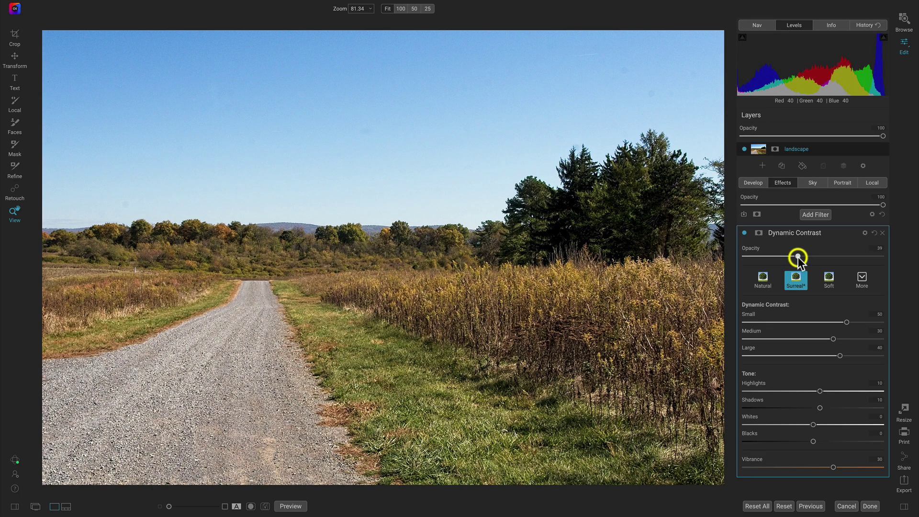
Add a Color Enhancer filter and set the saturation of its yellow color range to 13.
left_click(814, 214)
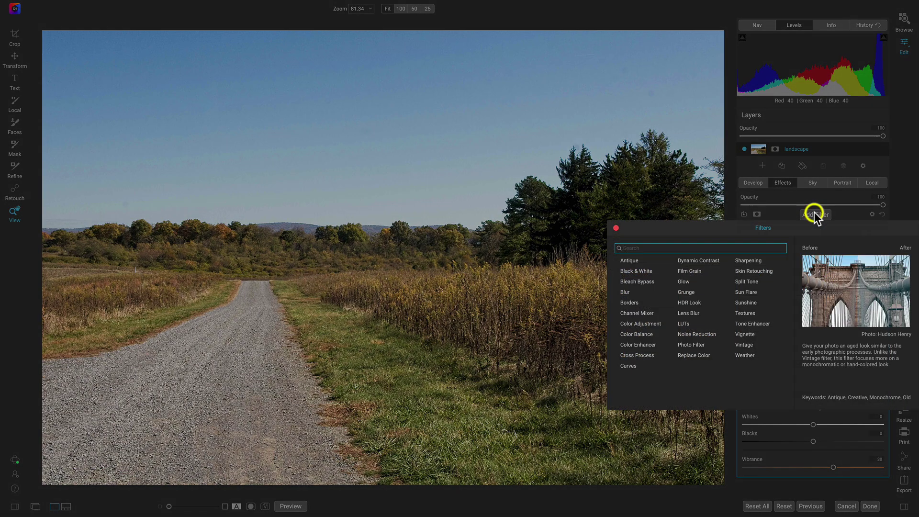
left_click(651, 349)
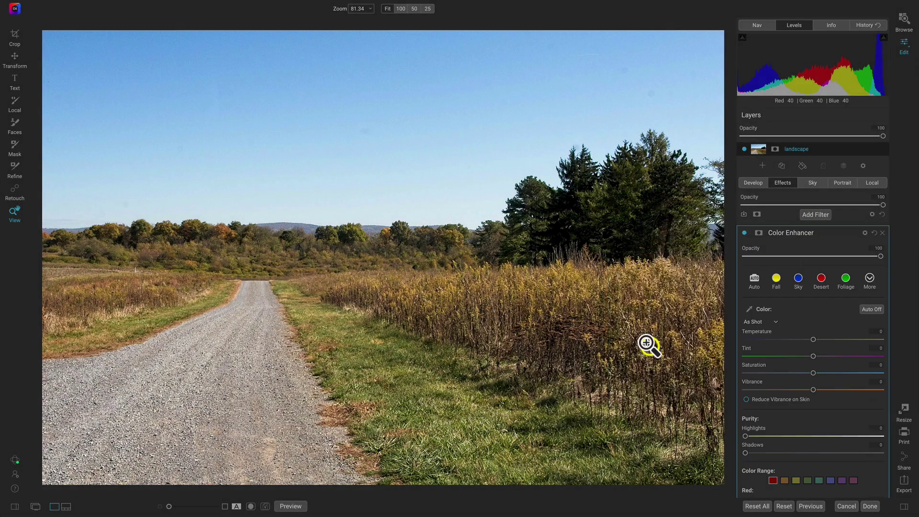
scroll(795, 313, "down", 3)
scroll(796, 313, "down", 1)
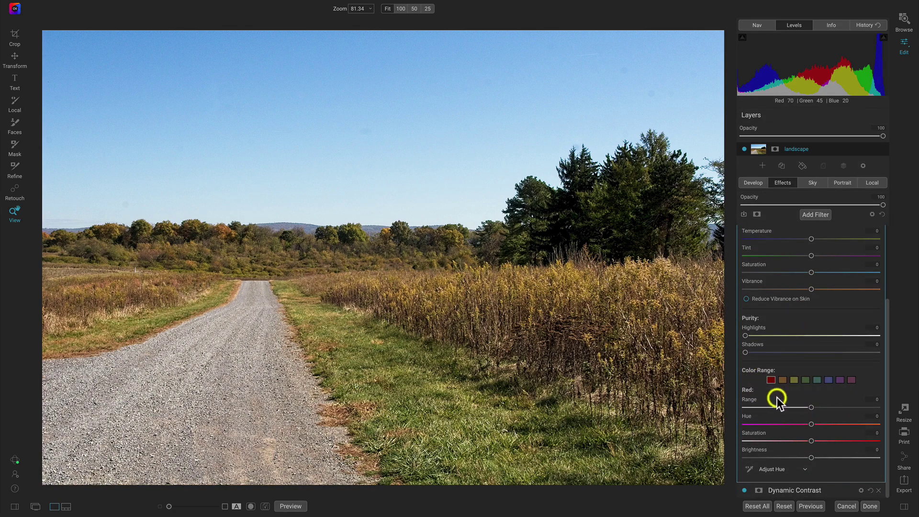
left_click(794, 380)
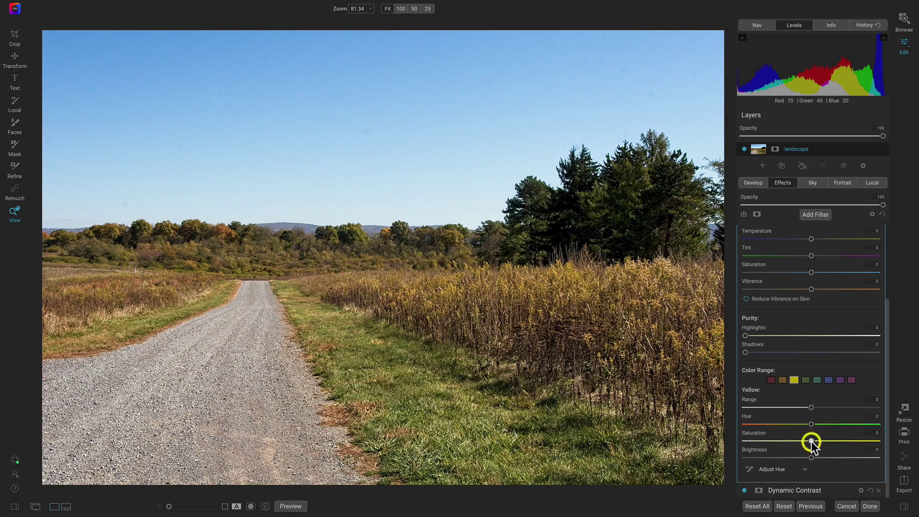
left_click_drag(812, 440, 830, 441)
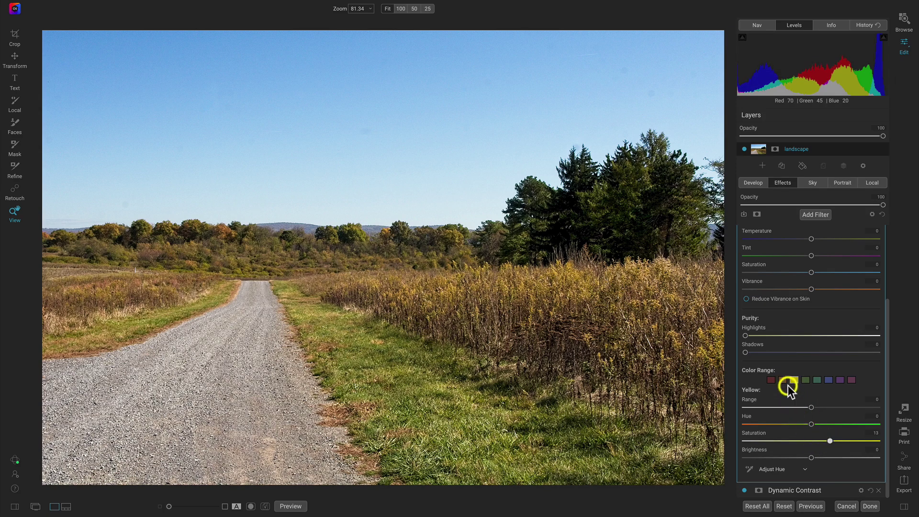
Set the orange range's saturation to 30, reduce the Color Enhancer opacity to about 58 and compare the photo with the filter off and on.
left_click(783, 380)
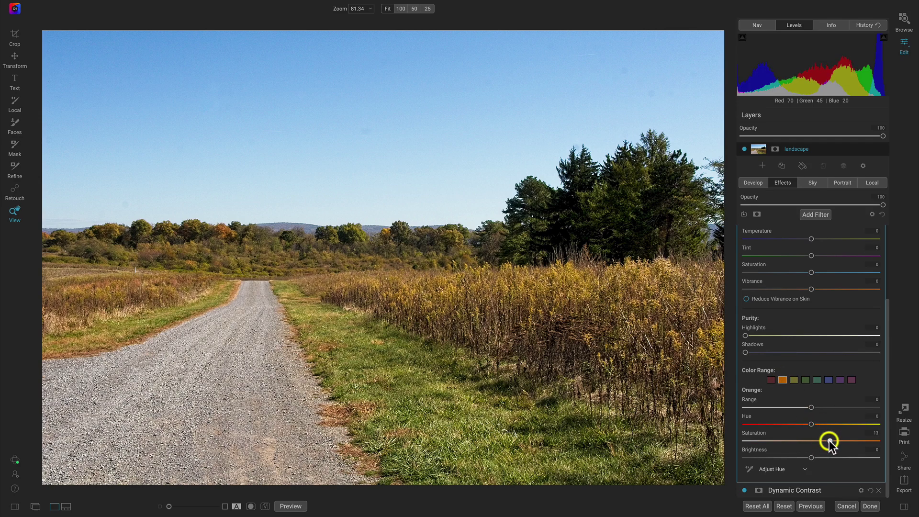
scroll(829, 440, "up", 3)
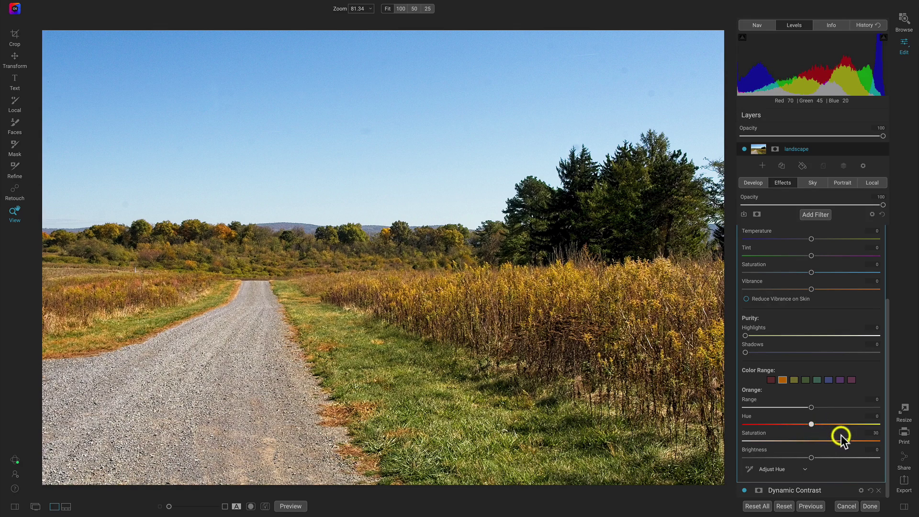
scroll(838, 435, "up", 3)
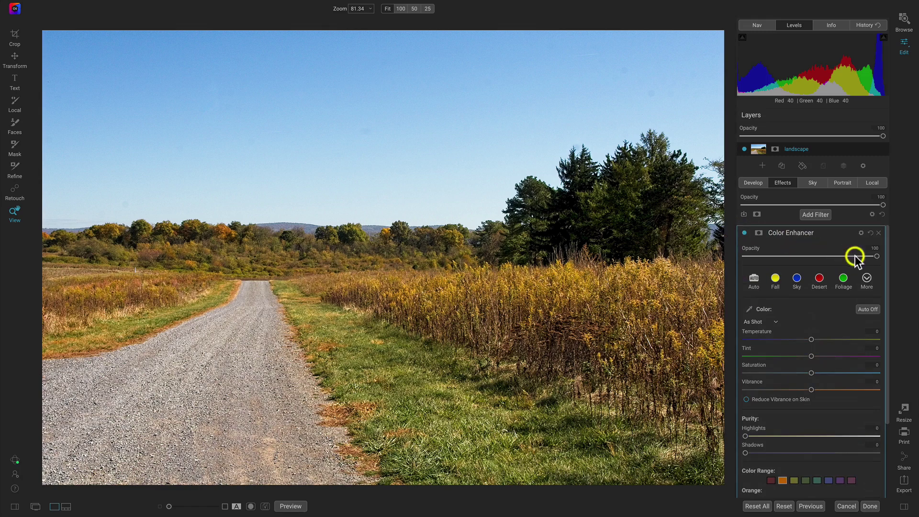
left_click_drag(849, 256, 821, 260)
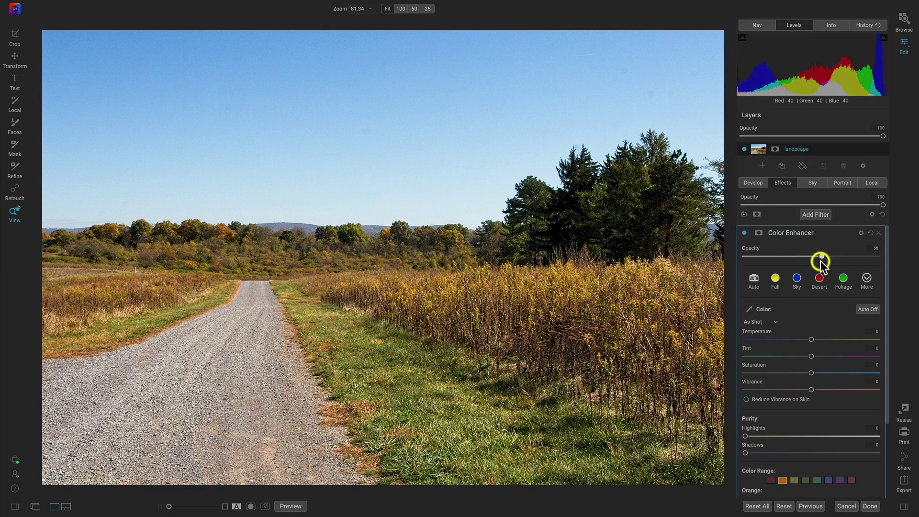
left_click(744, 233)
left_click(744, 232)
Replace the sky using the Sunset style of Sky Swap AI and preview the other available sky styles.
left_click(814, 183)
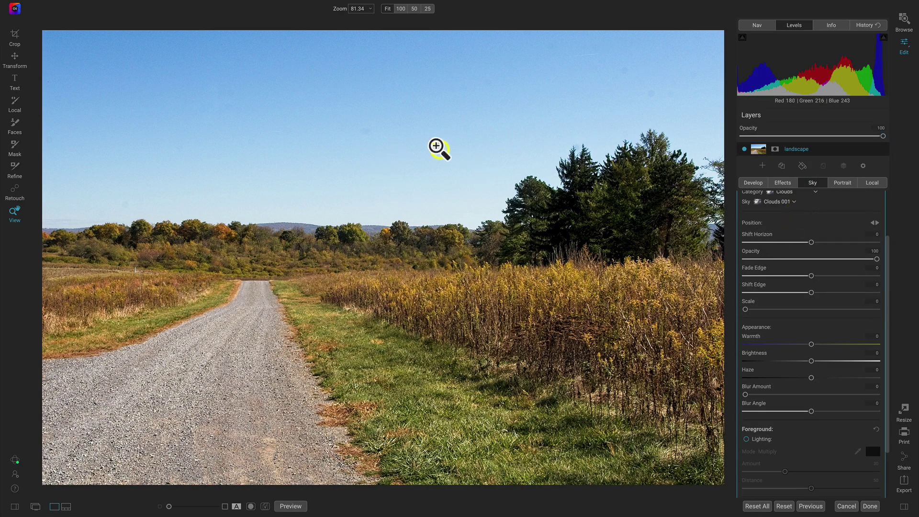
scroll(814, 283, "up", 3)
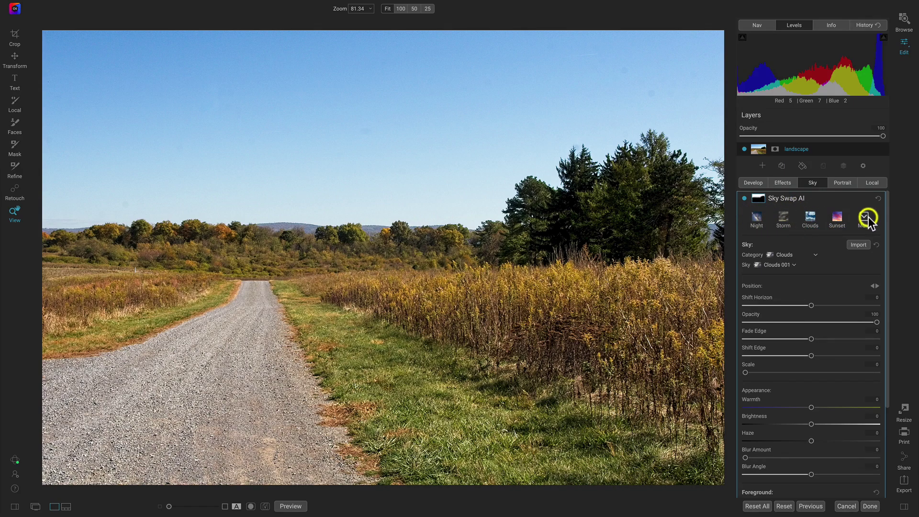
left_click(838, 220)
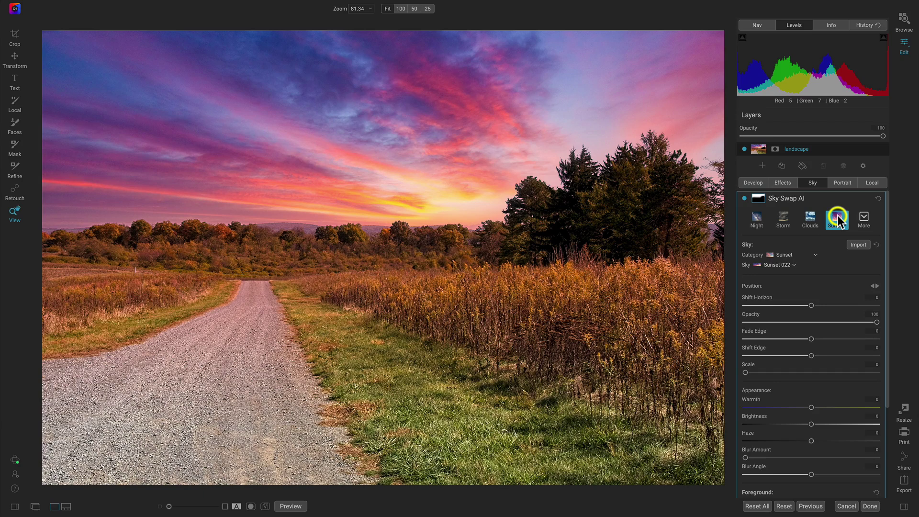
left_click(864, 218)
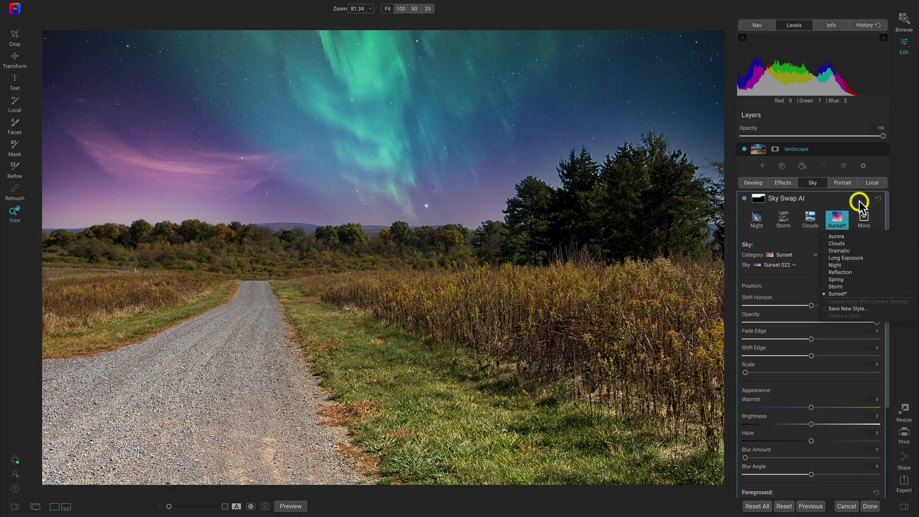
left_click(860, 201)
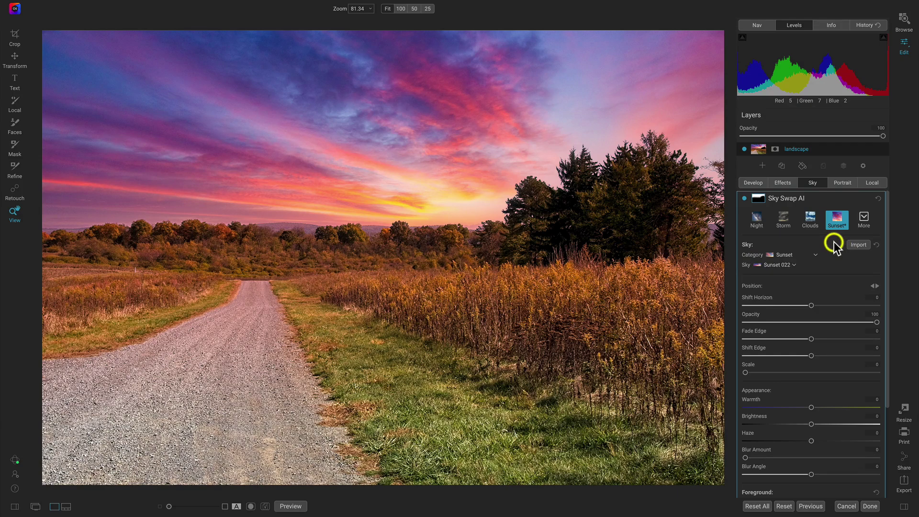
Preview the sky categories, choose Sunset and browse its individual skies, keeping Sunset 001.
left_click(798, 255)
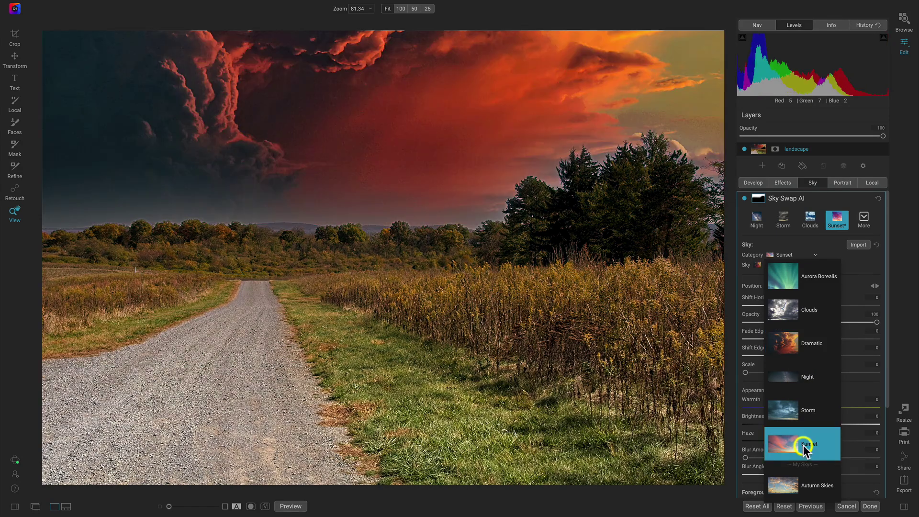
left_click(805, 448)
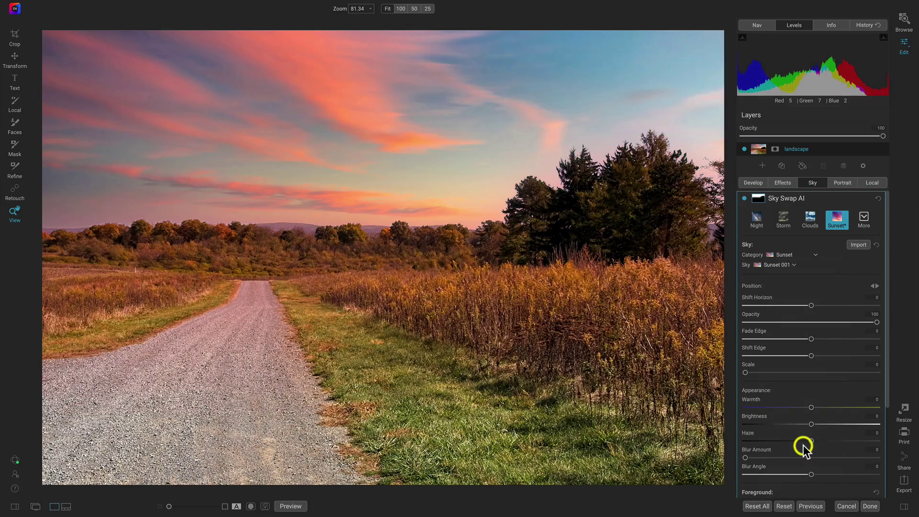
left_click(784, 264)
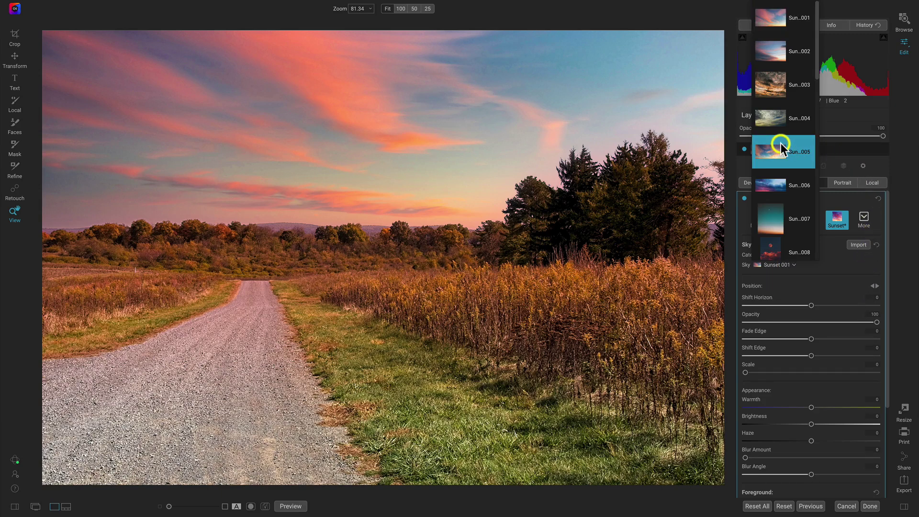
left_click(780, 142)
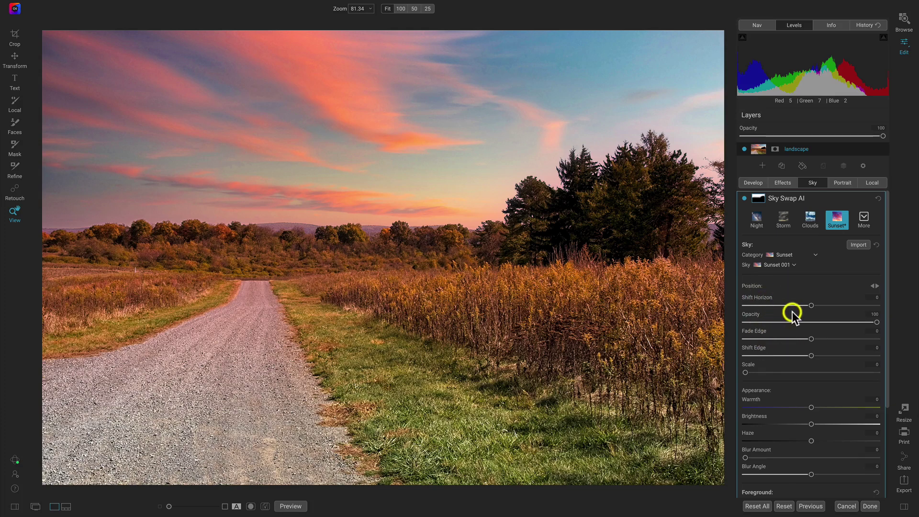
Shift the replaced sky's horizon to -3 and reduce its opacity to 80.
mouse_move(808, 305)
left_mouse_down()
mouse_move(817, 305)
mouse_move(808, 307)
left_mouse_up()
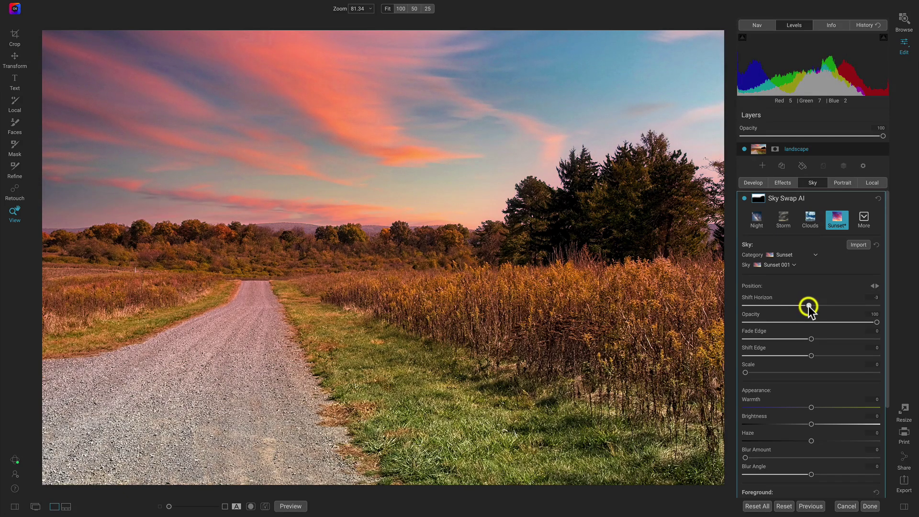
left_click_drag(876, 322, 851, 322)
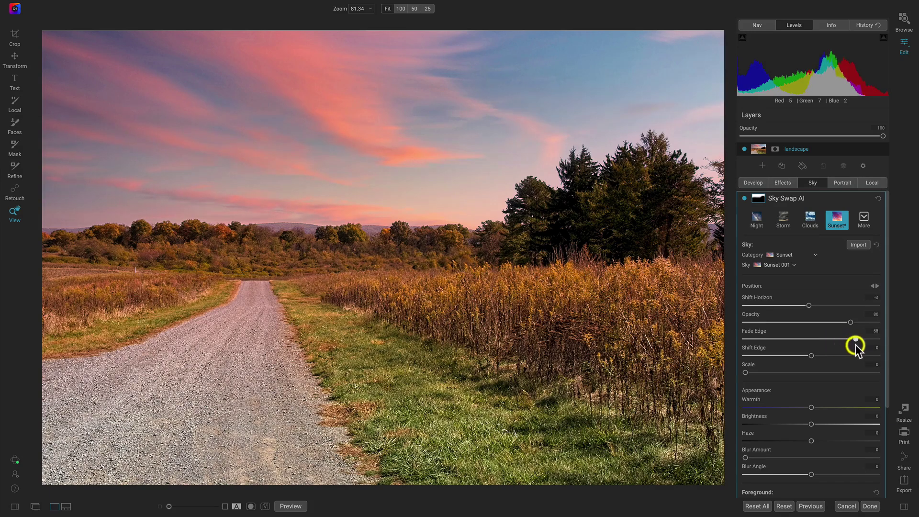
Try different Fade Edge, Shift Edge and Scale amounts on the replaced sky and reset each to 0.
left_click_drag(845, 342, 820, 339)
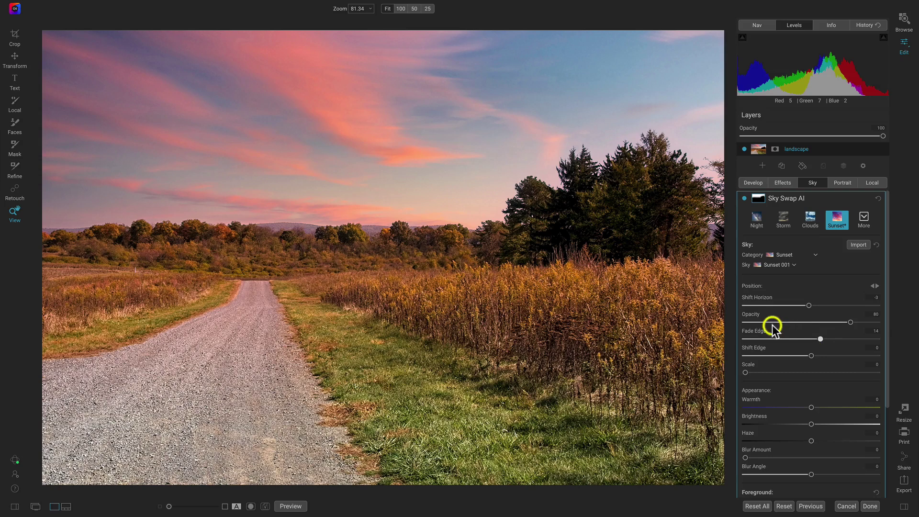
double_click(762, 329)
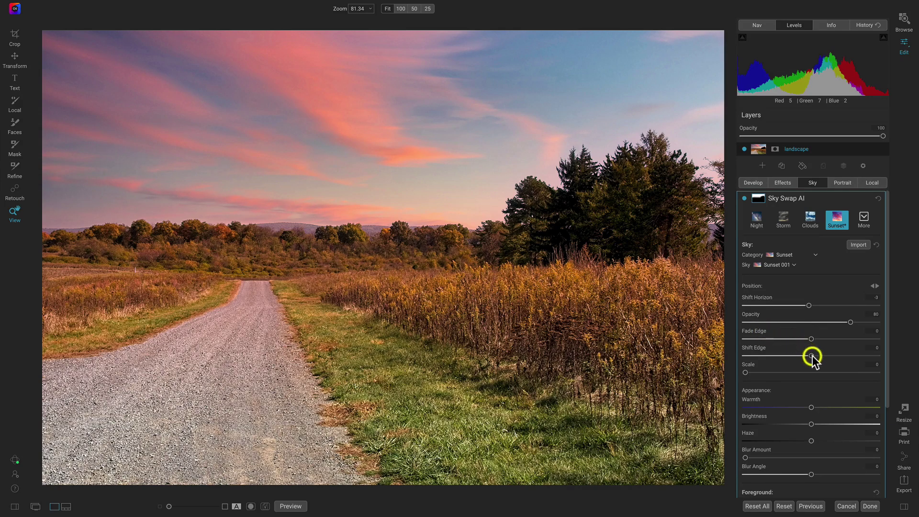
left_click_drag(831, 358, 791, 357)
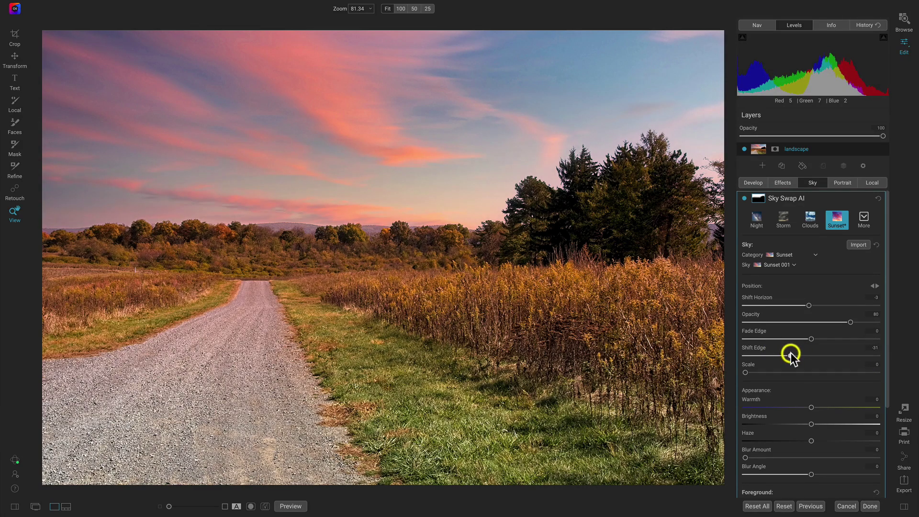
double_click(749, 349)
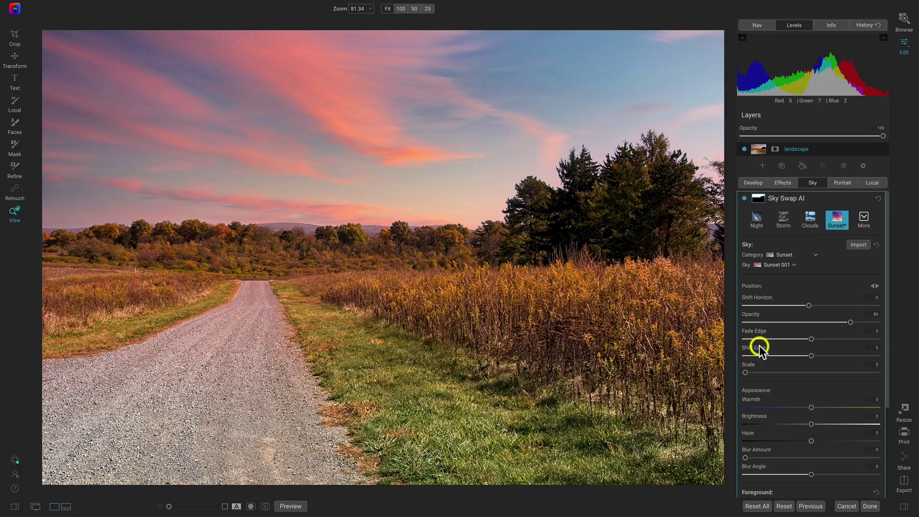
mouse_move(744, 371)
left_mouse_down()
mouse_move(797, 377)
mouse_move(727, 373)
left_mouse_up()
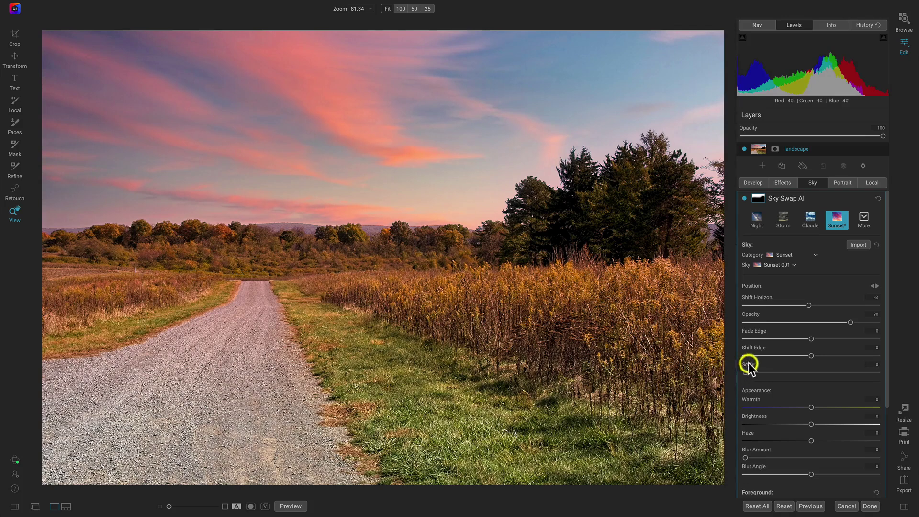
Set the sky's warmth to -1 and try out its brightness, returning brightness to 0.
scroll(780, 374, "down", 3)
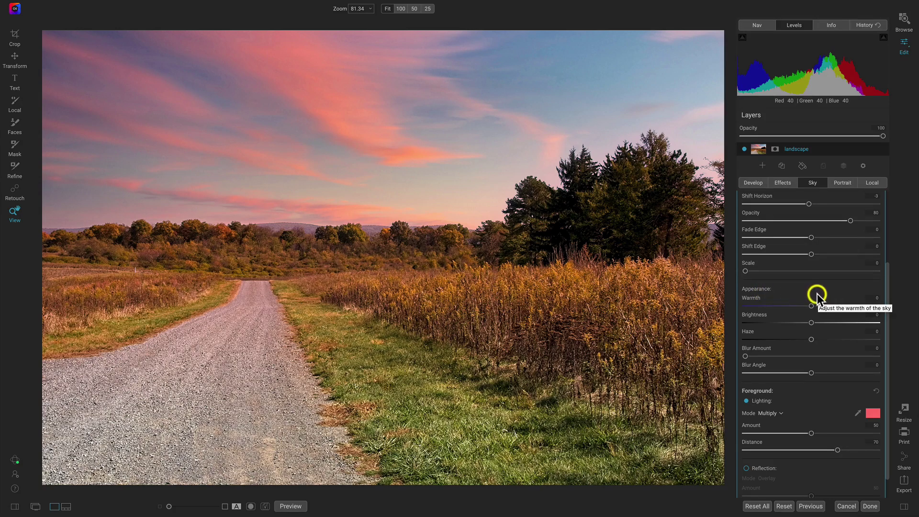
mouse_move(819, 305)
left_mouse_down()
mouse_move(830, 305)
mouse_move(759, 301)
mouse_move(872, 313)
mouse_move(809, 309)
left_mouse_up()
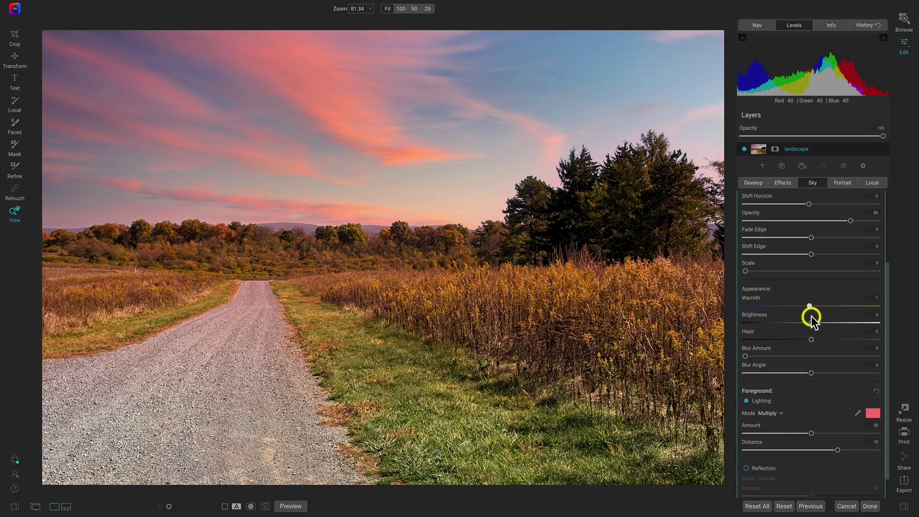
mouse_move(813, 323)
left_mouse_down()
mouse_move(855, 322)
mouse_move(786, 320)
mouse_move(839, 324)
mouse_move(799, 321)
left_mouse_up()
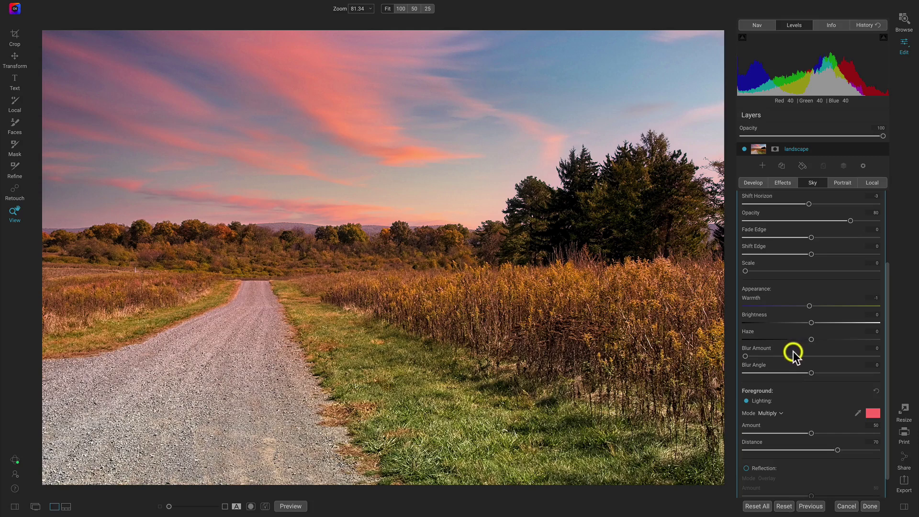
Set the replaced sky's blur amount to 19 and its blur angle to -8.
left_click(746, 357)
left_click_drag(747, 358, 779, 356)
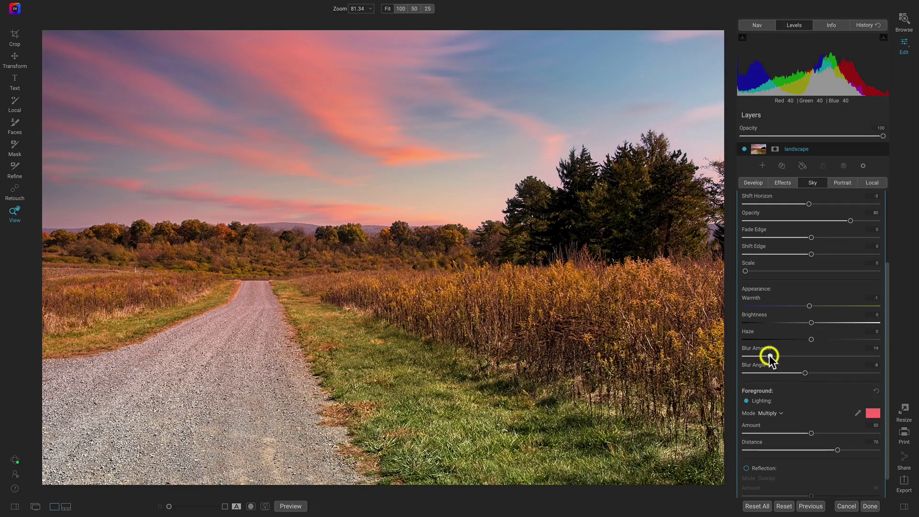
Compare the landscape with the foreground lighting switched off and on, leaving it on.
scroll(789, 363, "down", 1)
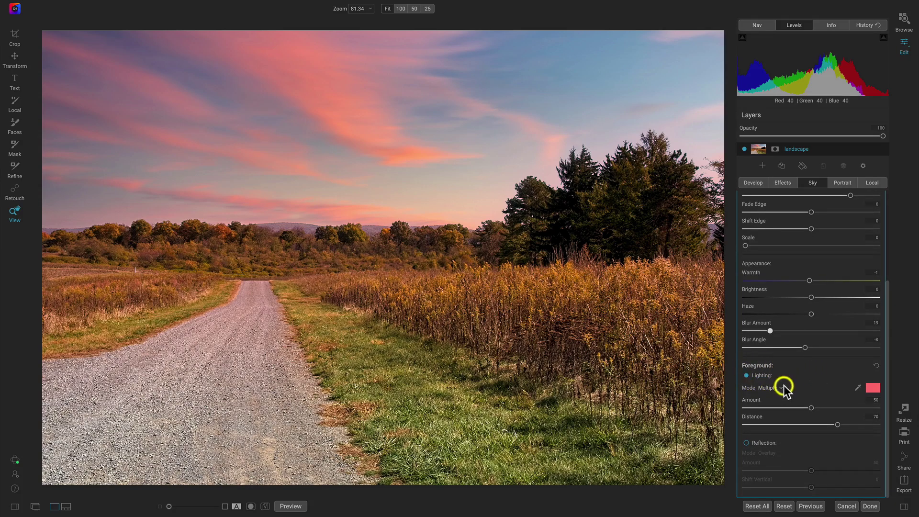
left_click(746, 376)
left_click(747, 375)
left_click(746, 375)
left_click(746, 376)
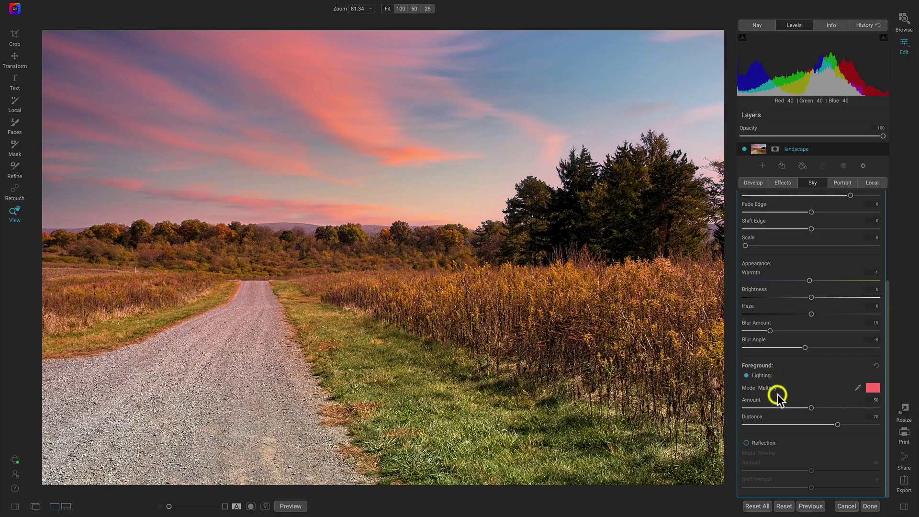
Set the foreground lighting's amount to 59 and its distance to 74.
left_click(812, 407)
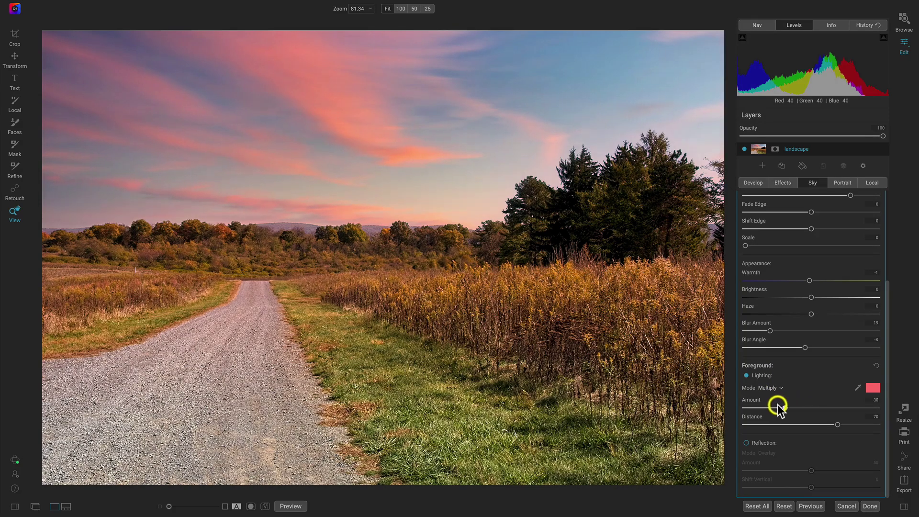
left_click(831, 407)
mouse_move(856, 416)
left_mouse_down()
mouse_move(883, 420)
mouse_move(792, 404)
mouse_move(822, 407)
mouse_move(786, 424)
mouse_move(842, 424)
left_mouse_up()
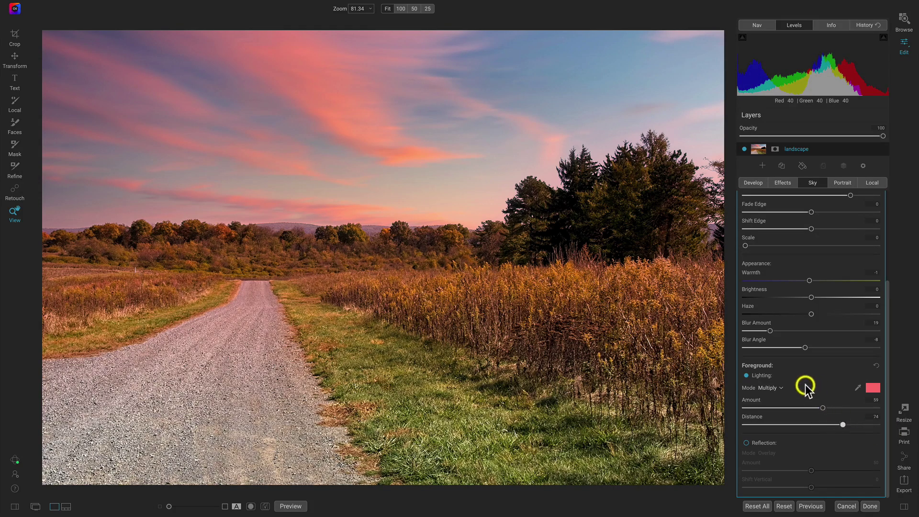
Try the other blending mode for the foreground lighting and return it to Multiply.
left_click(774, 387)
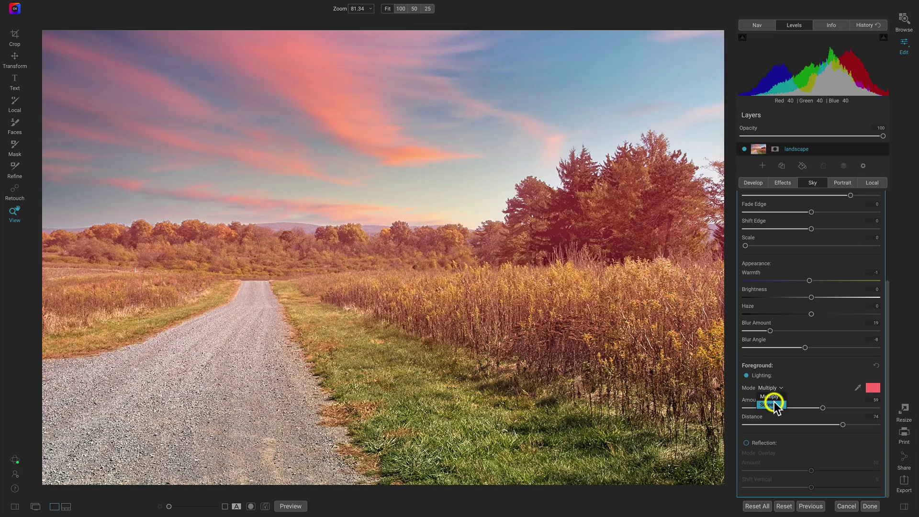
left_click(774, 405)
left_click(772, 388)
left_click(774, 395)
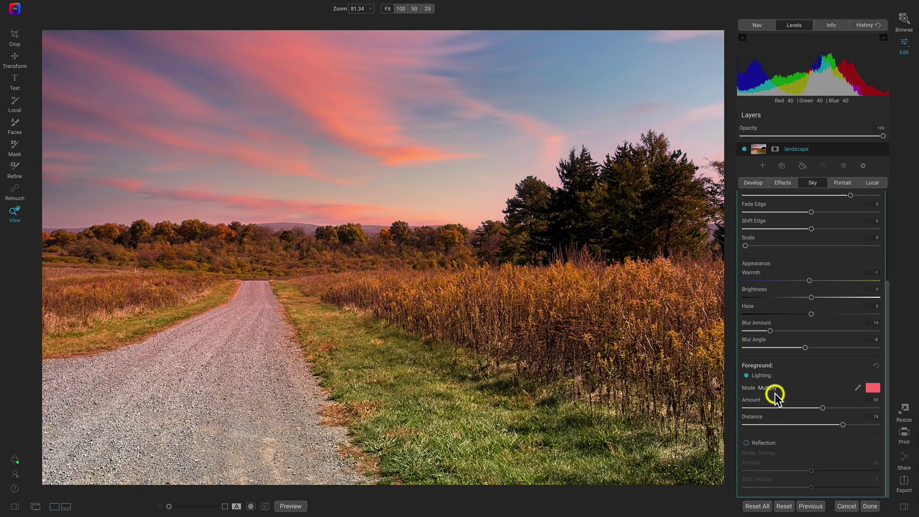
Check the foreground lighting's colour choices, try an orange tone sampled from the sky, and undo that colour change.
left_click(872, 388)
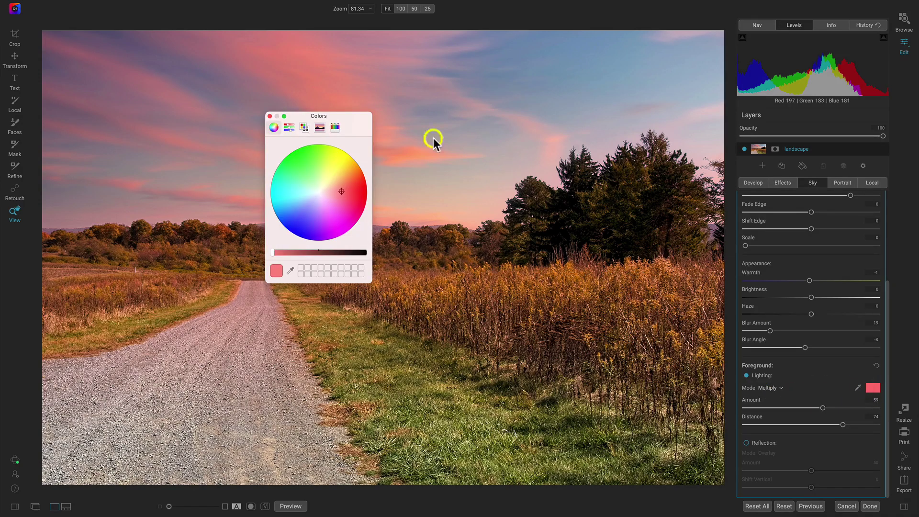
left_click(269, 116)
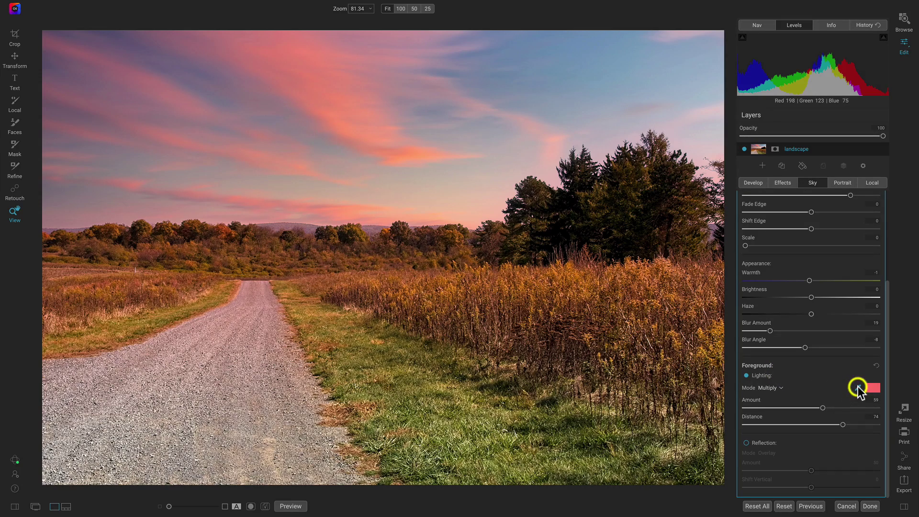
left_click(858, 389)
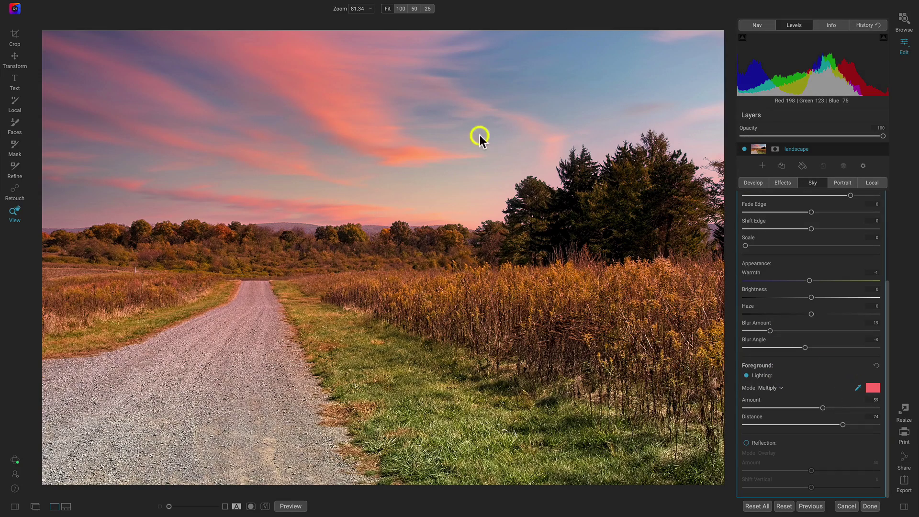
left_click(420, 154)
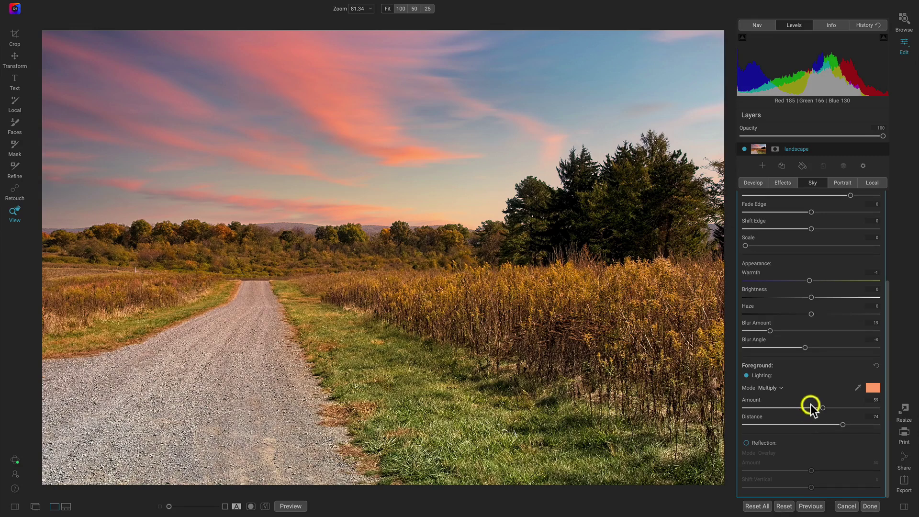
key("ctrl+z")
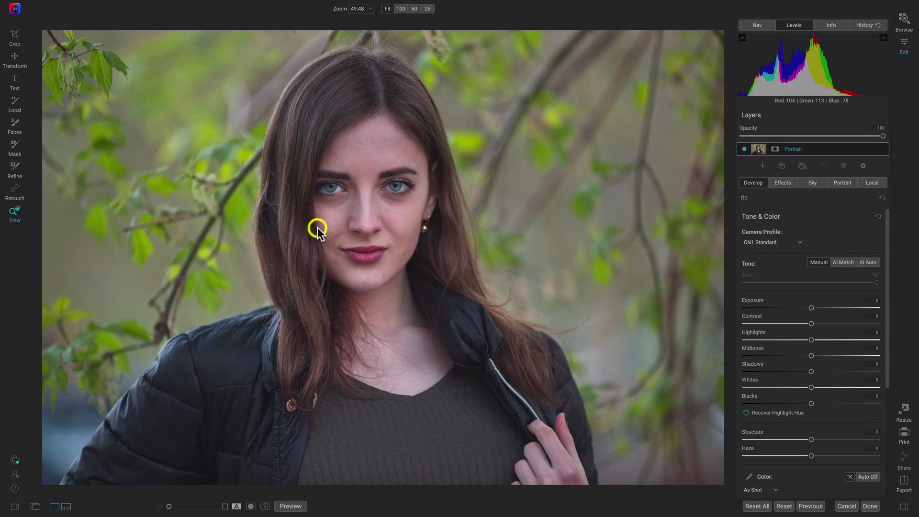
Apply the AI Auto tone to the portrait photo and select the detected face for Portrait AI retouching.
left_click(871, 263)
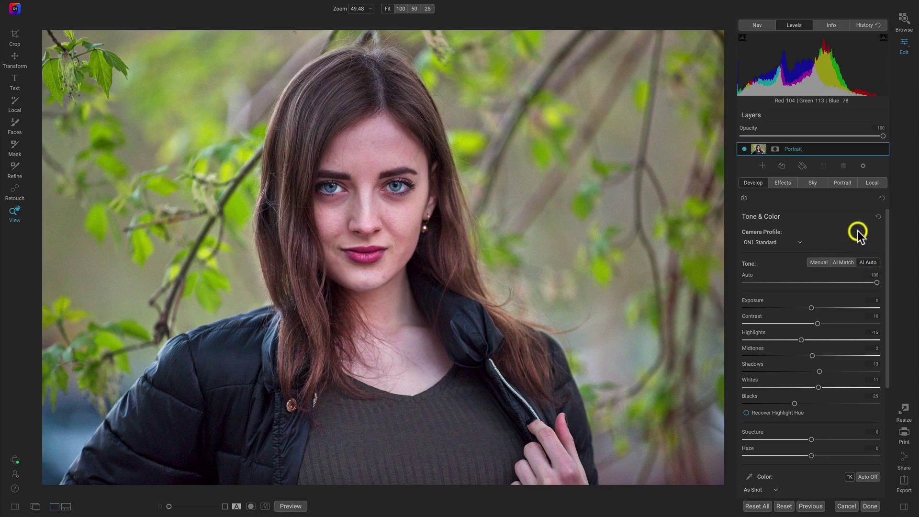
left_click(844, 183)
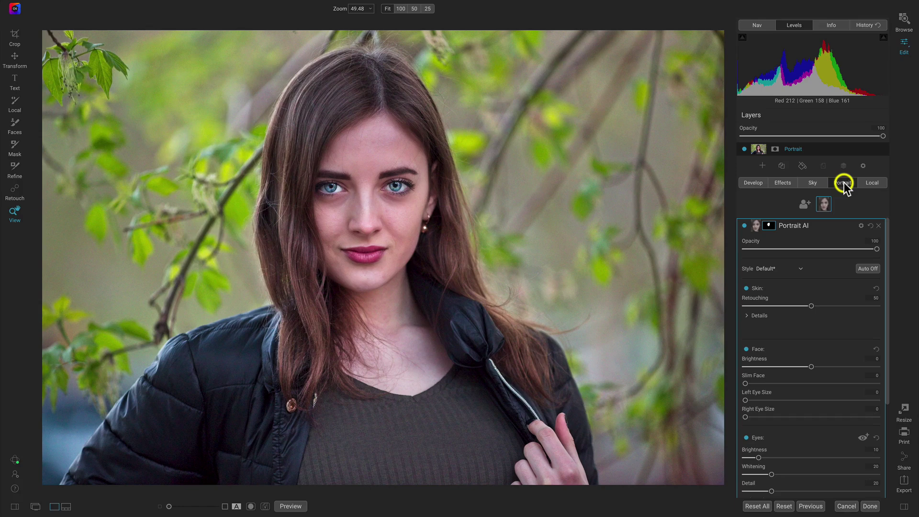
left_click(825, 205)
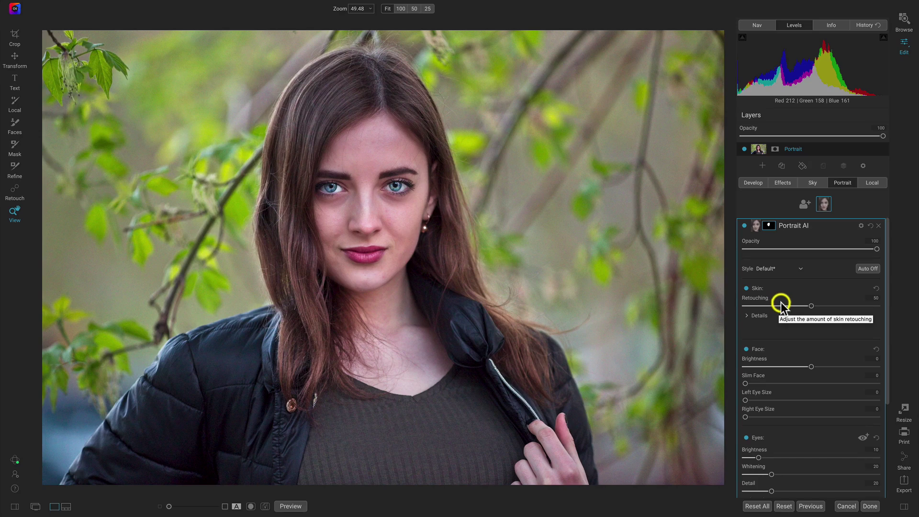
Examine the woman's face at 100% zoom with Portrait AI hidden and shown.
left_click(365, 199)
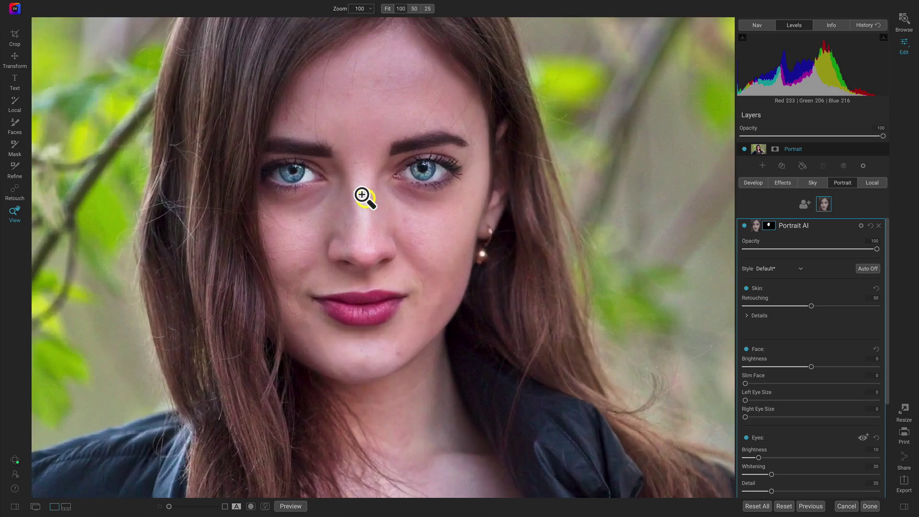
left_click_drag(361, 197, 377, 226)
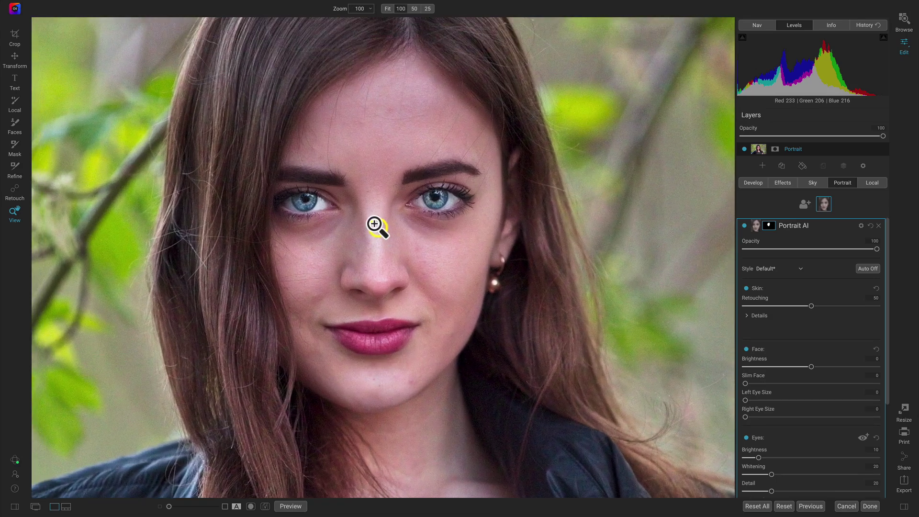
left_click(744, 225)
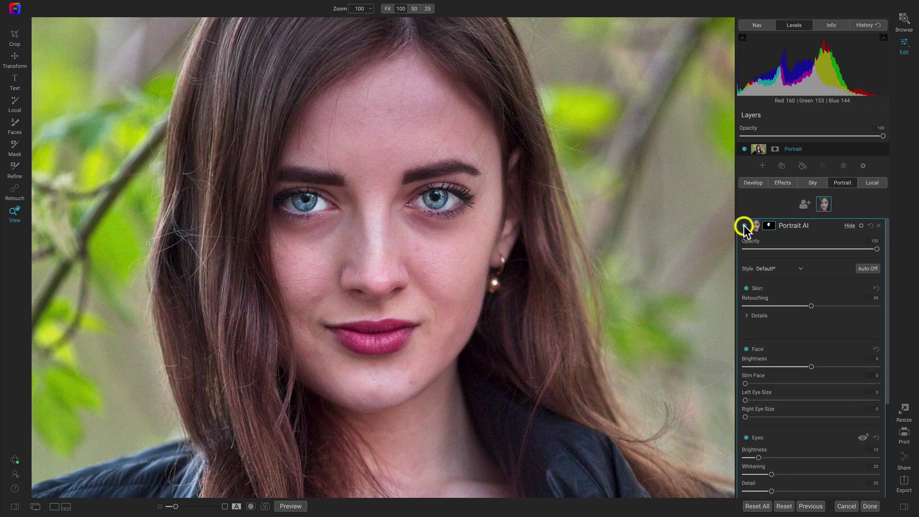
left_click(744, 225)
Adjust the skin details, setting Detail to 43, Smoothing to 38 and Shine to 59.
left_click(748, 314)
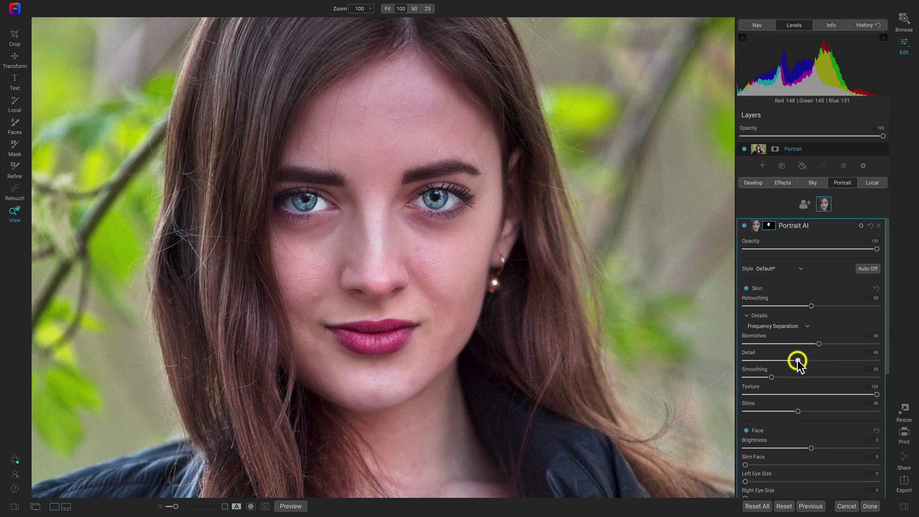
left_click_drag(848, 363, 747, 356)
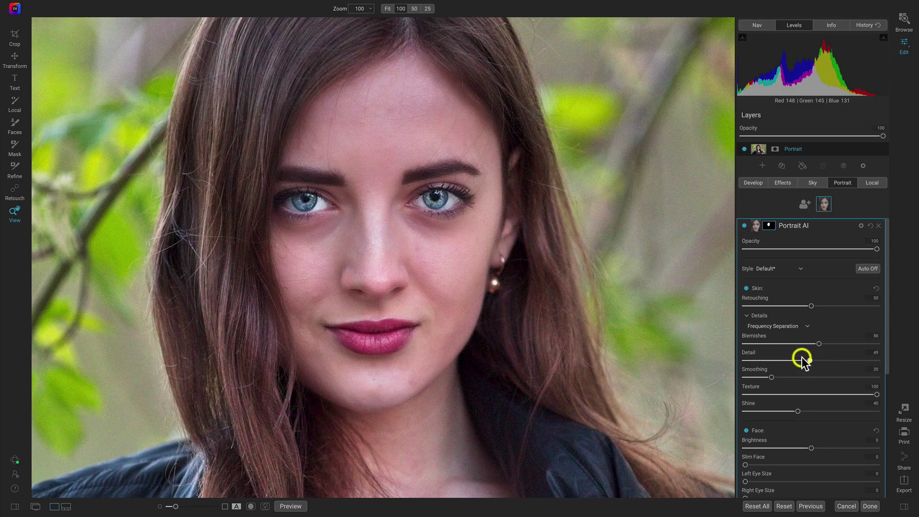
left_click_drag(802, 362, 840, 383)
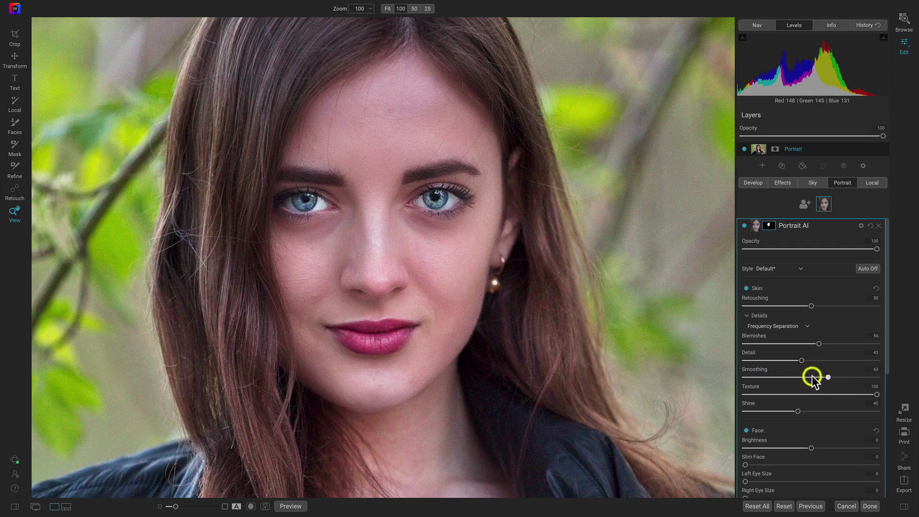
left_click_drag(765, 376, 795, 377)
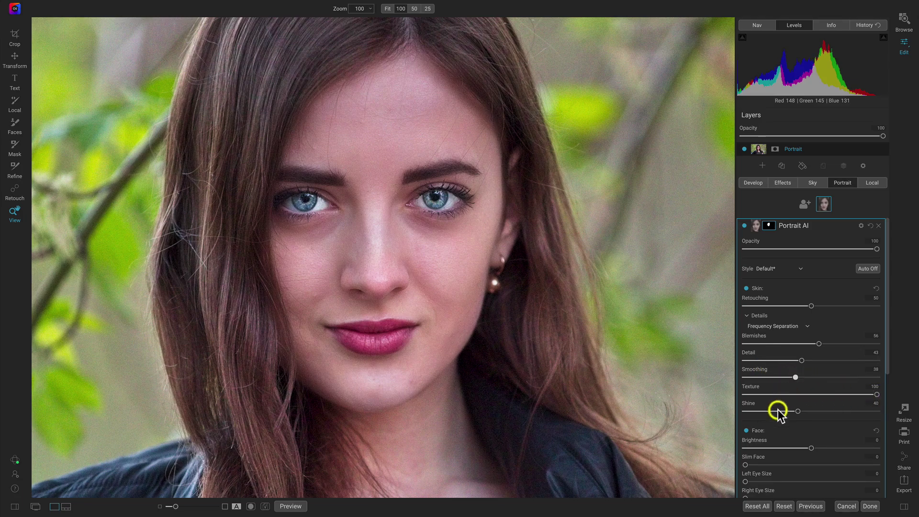
mouse_move(798, 411)
left_mouse_down()
mouse_move(863, 413)
mouse_move(734, 401)
mouse_move(872, 418)
mouse_move(744, 401)
mouse_move(786, 411)
left_mouse_up()
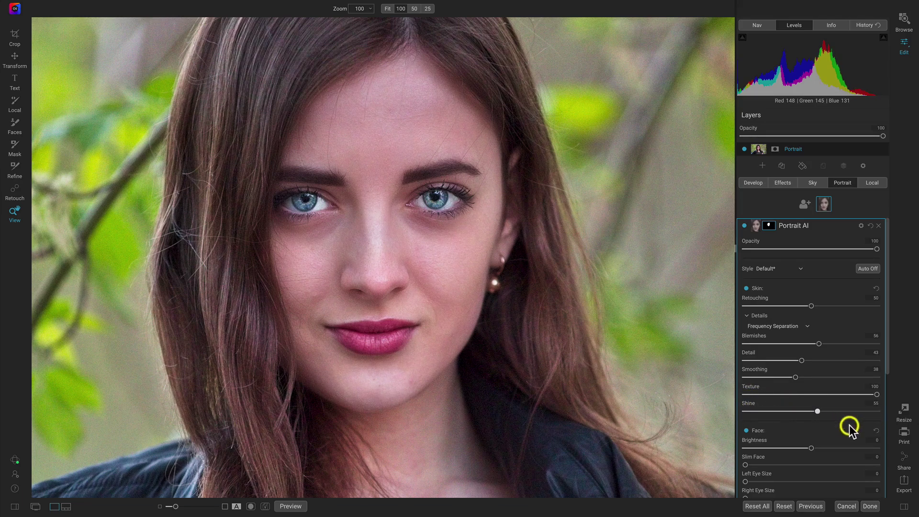
left_click_drag(849, 425, 831, 410)
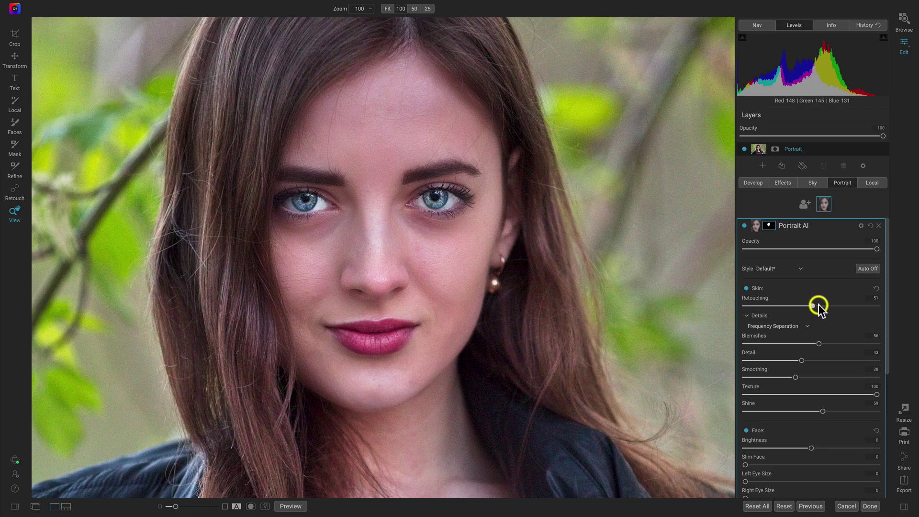
Try different skin Retouching amounts, settle on 70, and compare the skin adjustments off and on.
left_click_drag(817, 305, 877, 308)
mouse_move(835, 300)
left_mouse_down()
mouse_move(745, 299)
mouse_move(831, 300)
left_mouse_up()
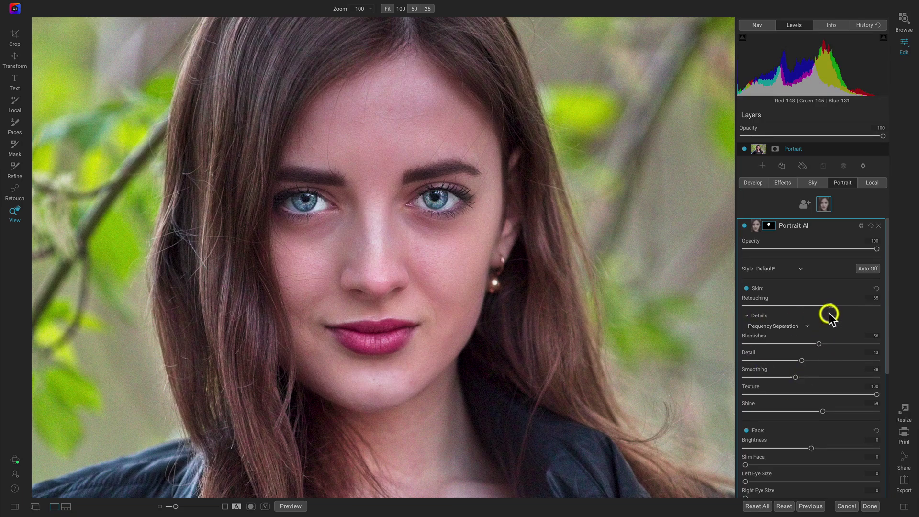
left_click_drag(831, 306, 771, 305)
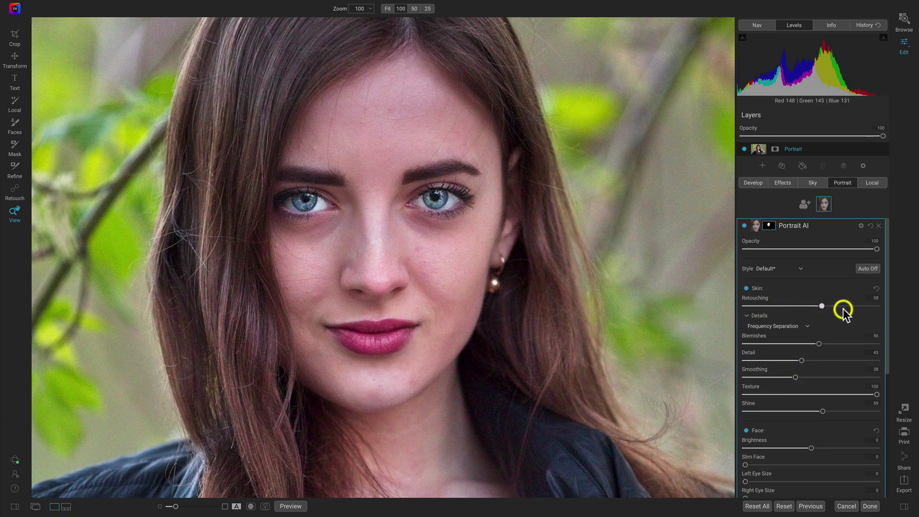
left_click_drag(843, 309, 865, 309)
mouse_move(788, 306)
left_mouse_down()
mouse_move(751, 304)
mouse_move(827, 306)
left_mouse_up()
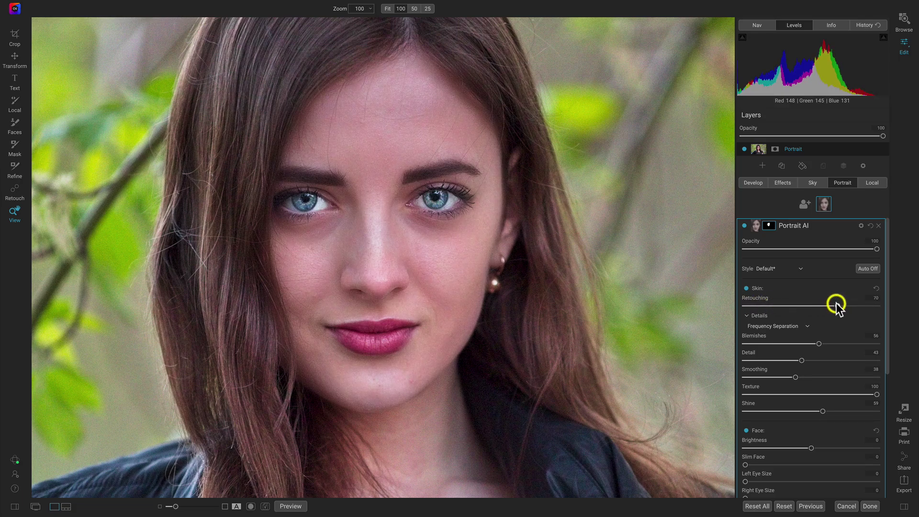
left_click(746, 288)
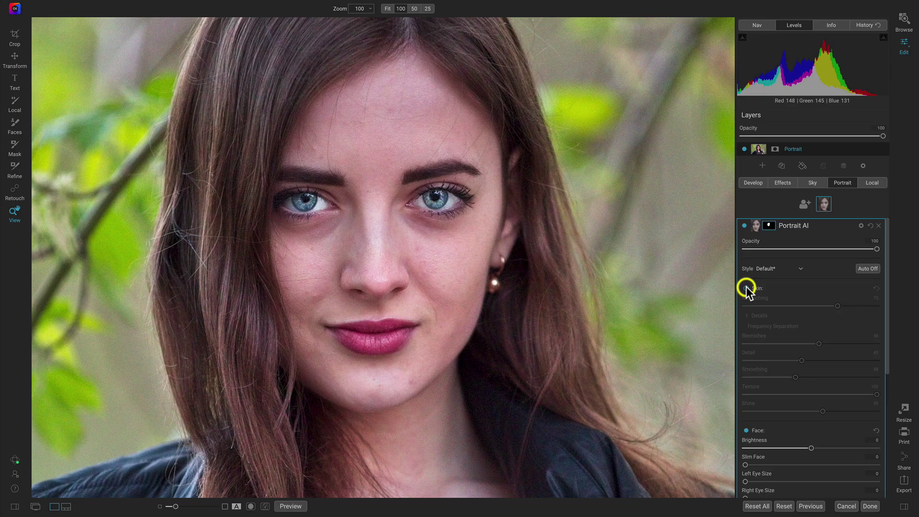
left_click(746, 287)
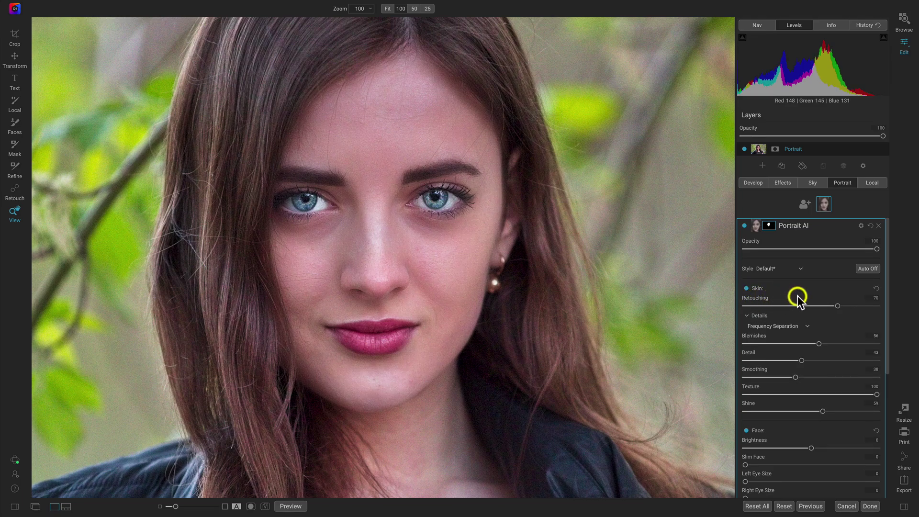
Set the face brightness to 16.
scroll(798, 296, "down", 5)
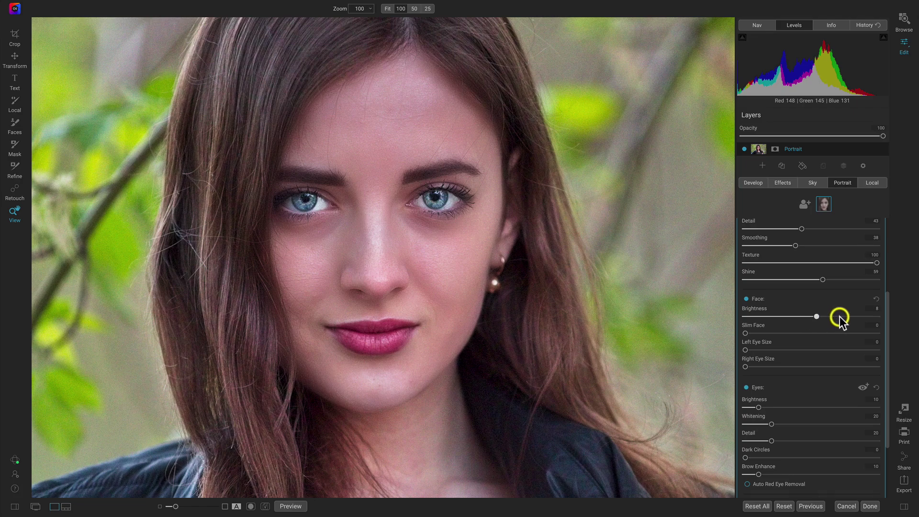
mouse_move(840, 317)
left_mouse_down()
mouse_move(861, 317)
mouse_move(781, 311)
mouse_move(828, 312)
left_mouse_up()
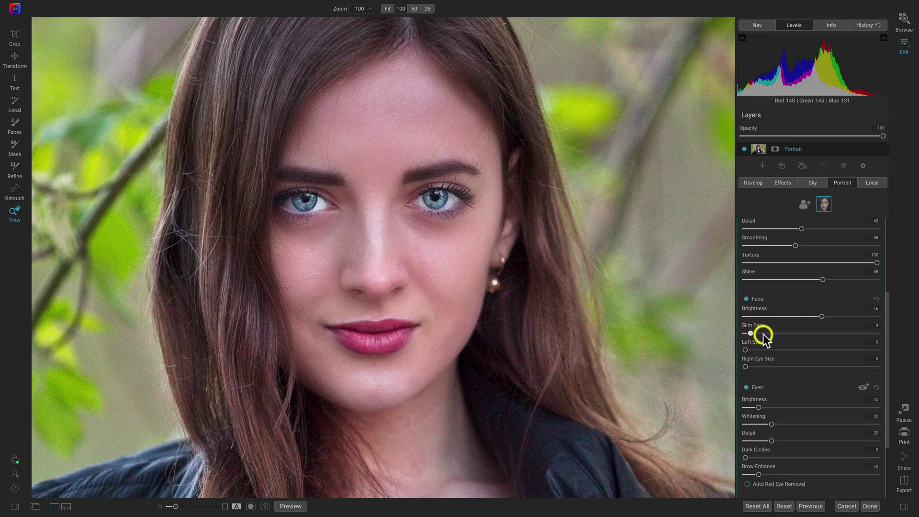
Try out the Slim Face and Left Eye Size adjustments and return both to 0.
left_click_drag(763, 334, 736, 330)
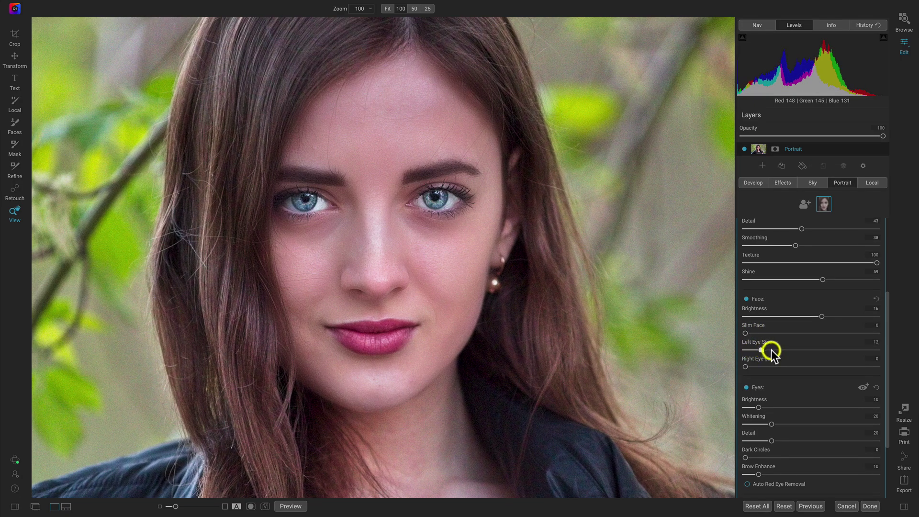
left_click_drag(788, 349, 739, 365)
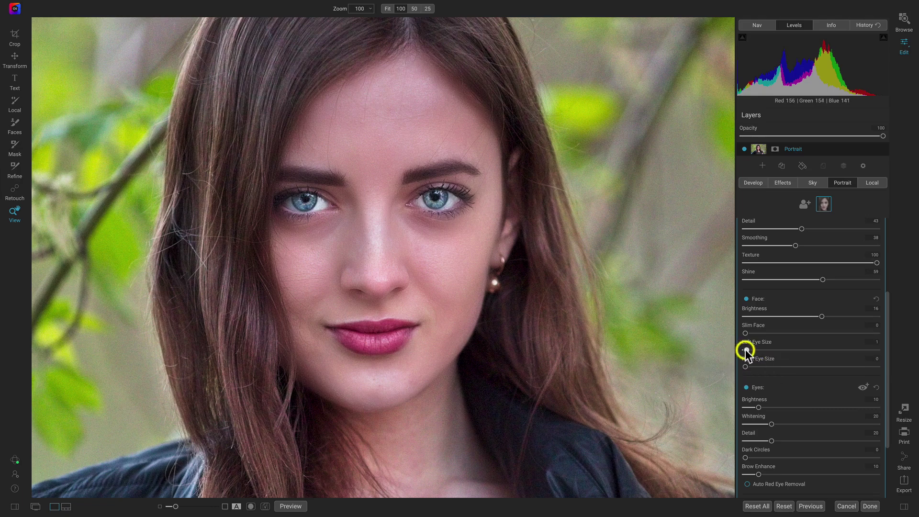
left_click_drag(756, 351, 763, 353)
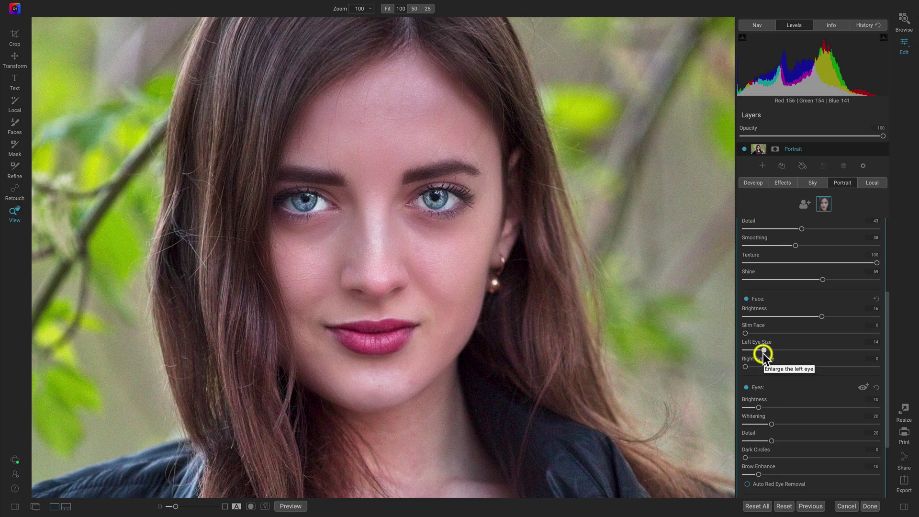
double_click(755, 344)
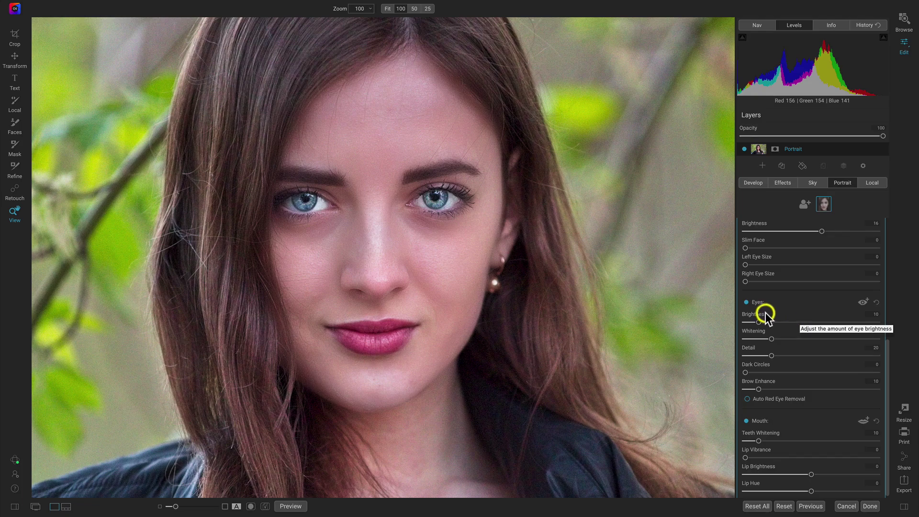
Adjust the eyes, setting Brightness to 9, Whitening to 51 and Detail to 15.
left_click_drag(783, 322, 763, 318)
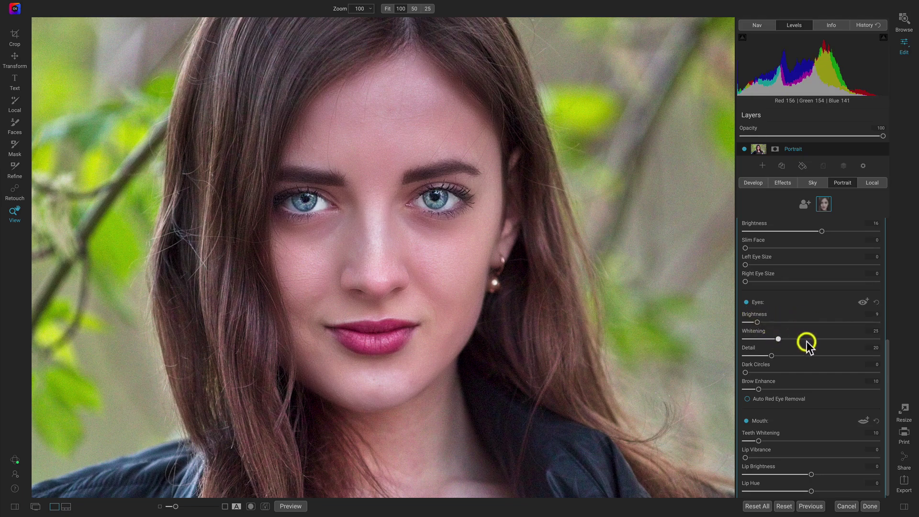
mouse_move(850, 340)
left_mouse_down()
mouse_move(759, 336)
mouse_move(833, 343)
left_mouse_up()
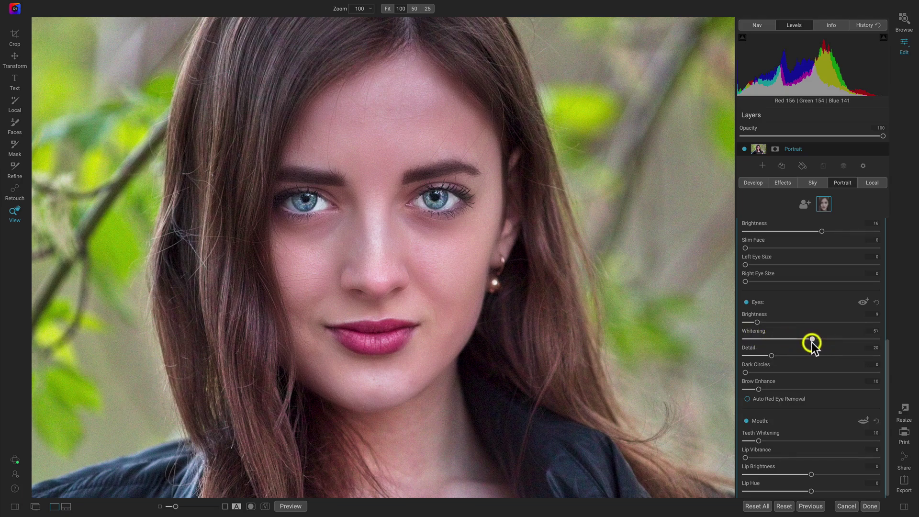
mouse_move(772, 355)
left_mouse_down()
mouse_move(837, 361)
mouse_move(769, 350)
mouse_move(785, 356)
mouse_move(764, 357)
left_mouse_up()
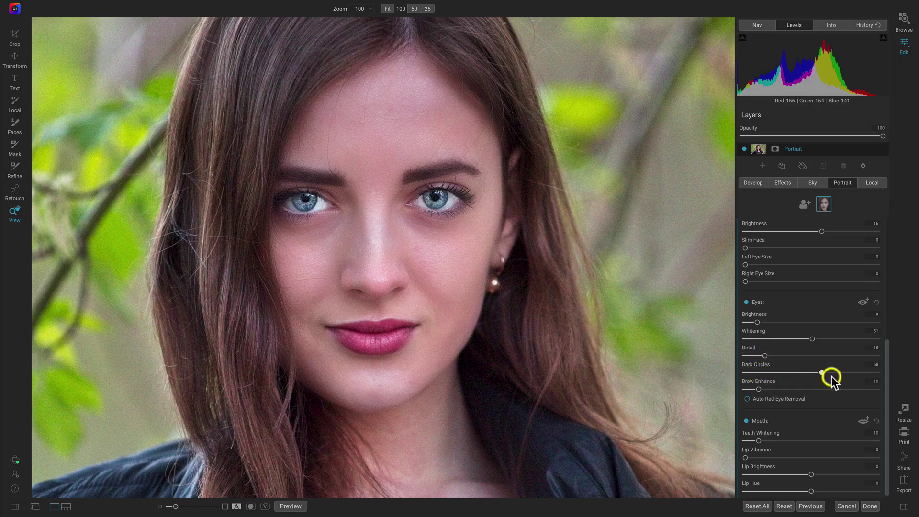
Try different Dark Circles amounts under the eyes, settle on 64, and set Brow Enhance to 38.
left_click_drag(856, 376, 746, 369)
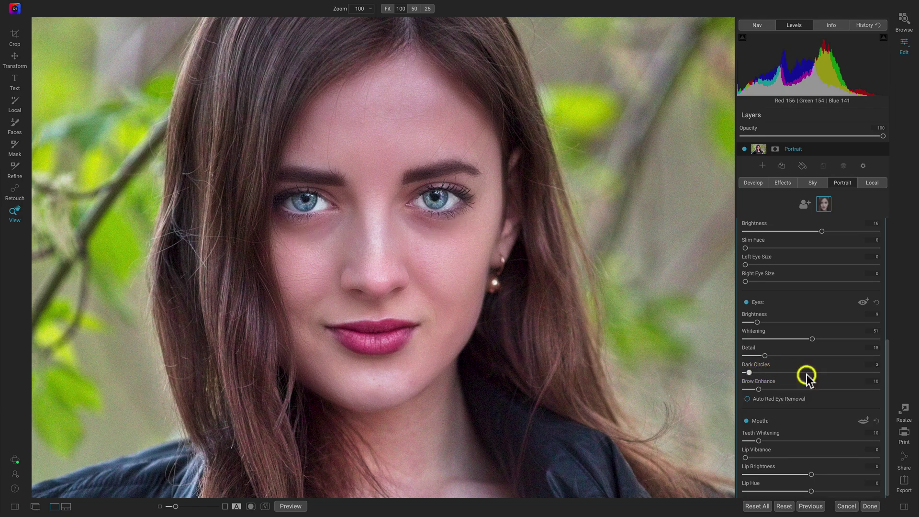
left_click_drag(806, 374, 864, 378)
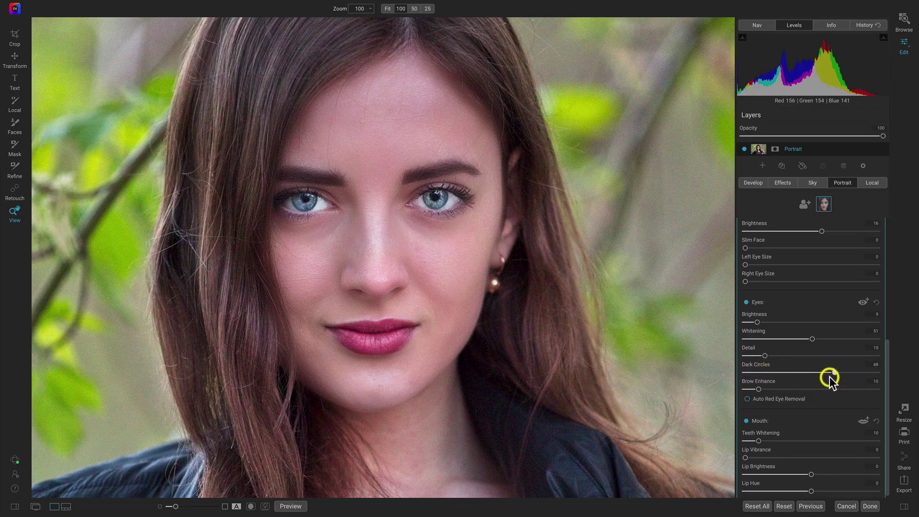
left_click(757, 388)
mouse_move(794, 389)
left_mouse_down()
mouse_move(831, 390)
mouse_move(765, 383)
mouse_move(797, 386)
left_mouse_up()
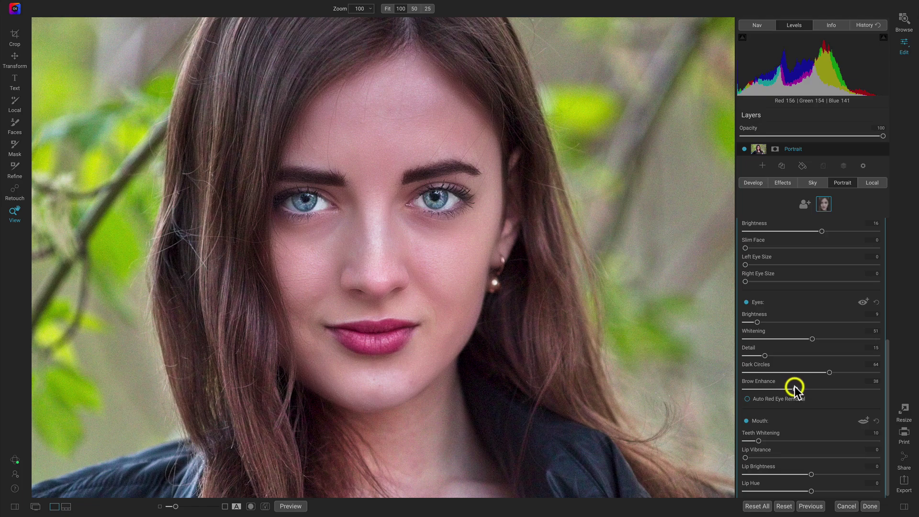
Set Lip Vibrance to 17 and Lip Brightness to -43, and try a Lip Hue shift before returning it to 0.
scroll(820, 410, "down", 1)
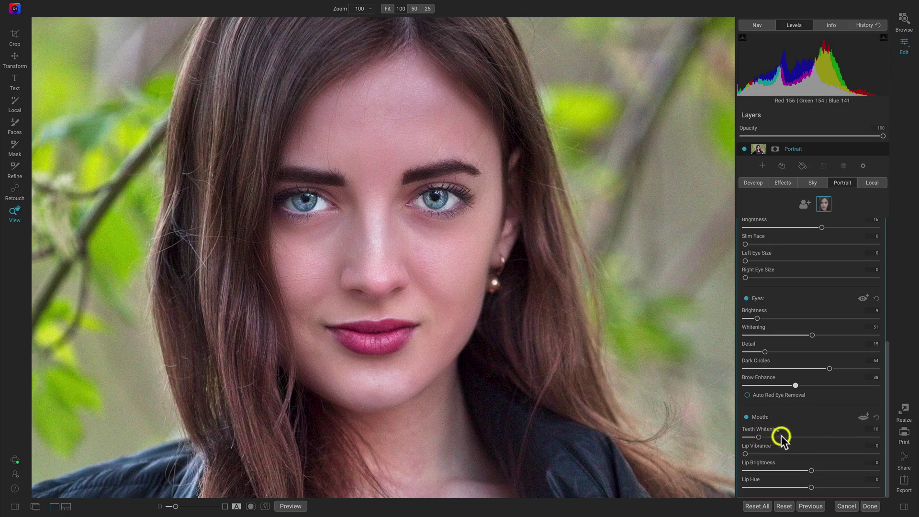
left_click(748, 453)
left_click_drag(760, 453, 804, 470)
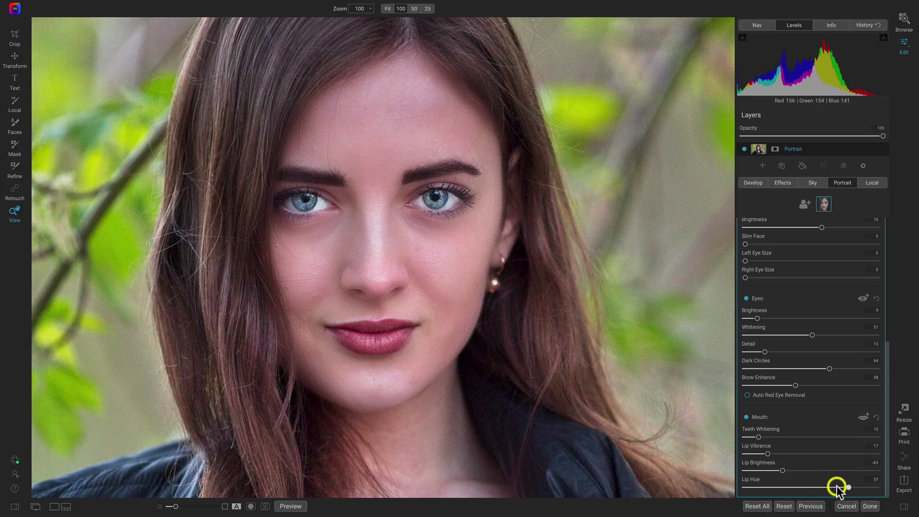
left_click_drag(777, 486, 850, 487)
double_click(756, 479)
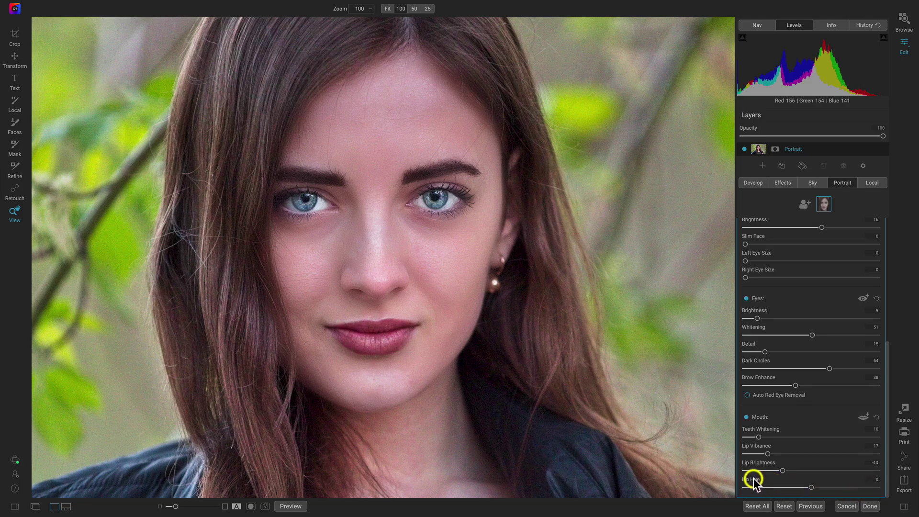
Set the Portrait AI filter's opacity to 86, and try resetting the whole filter before restoring its adjusted settings.
scroll(819, 463, "up", 5)
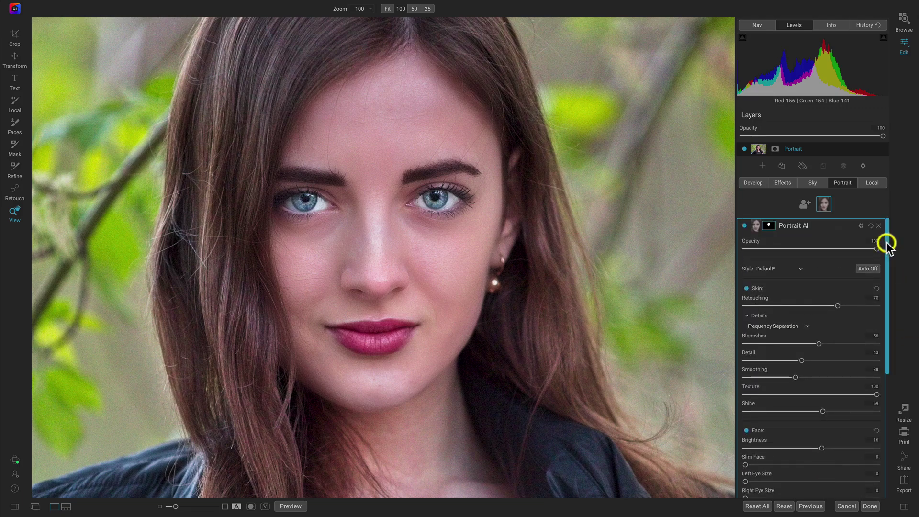
left_click_drag(878, 249, 852, 249)
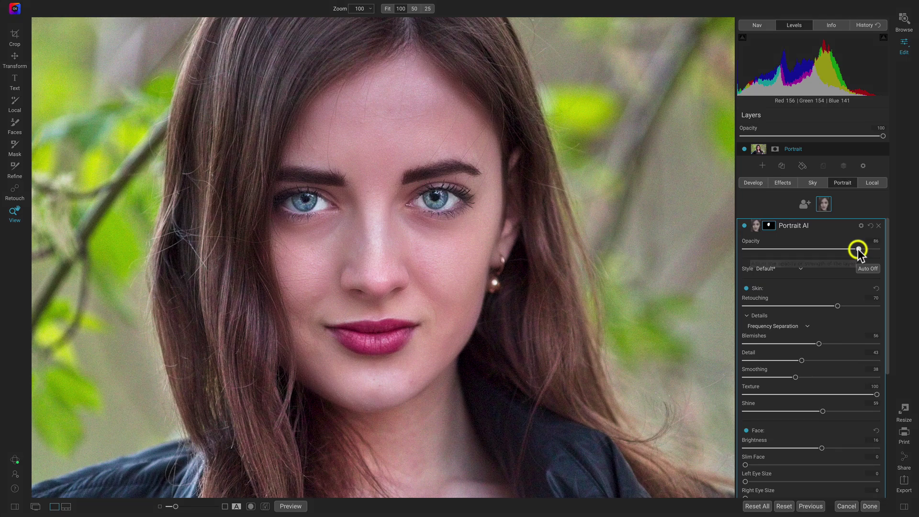
left_click(871, 225)
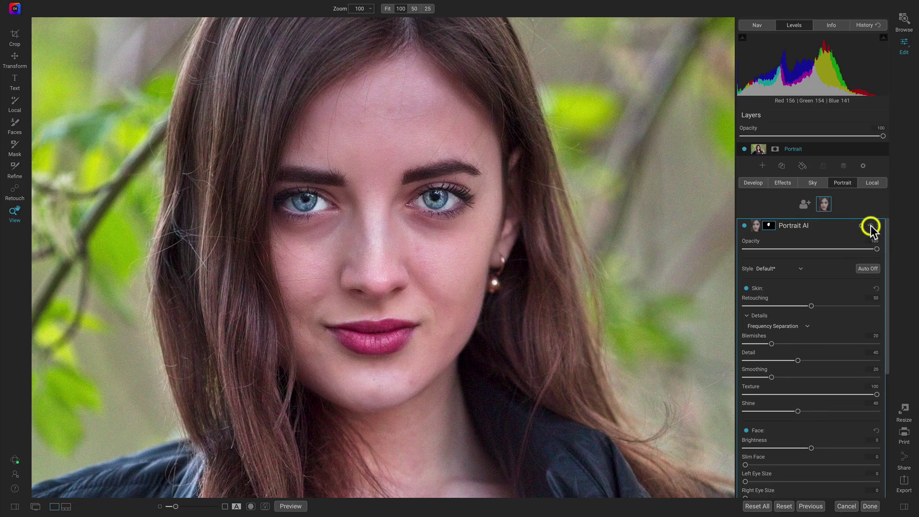
left_click(871, 225)
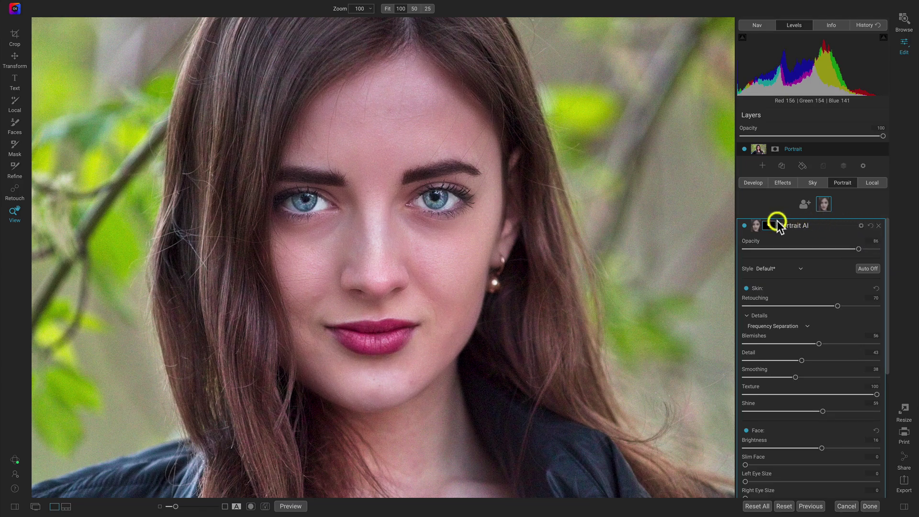
Compare the portrait with the Portrait AI filter off and on, leaving the filter enabled.
left_click(744, 226)
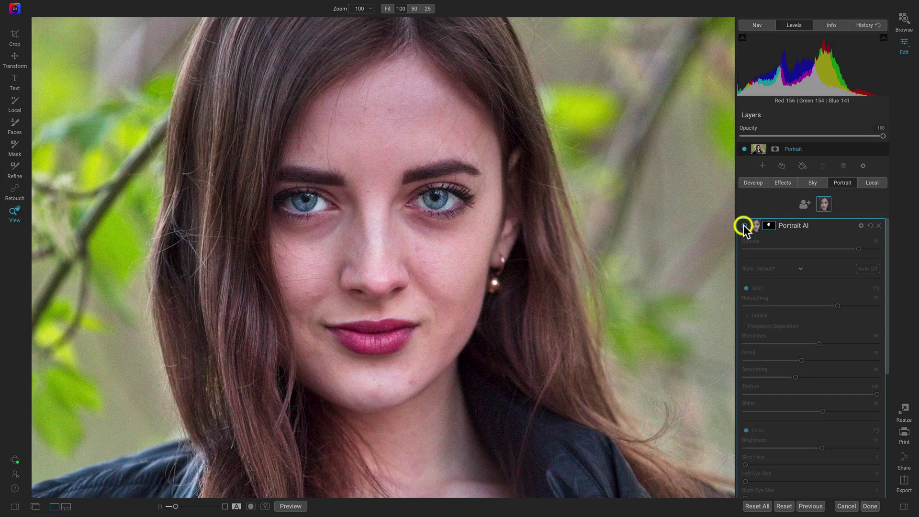
left_click(743, 225)
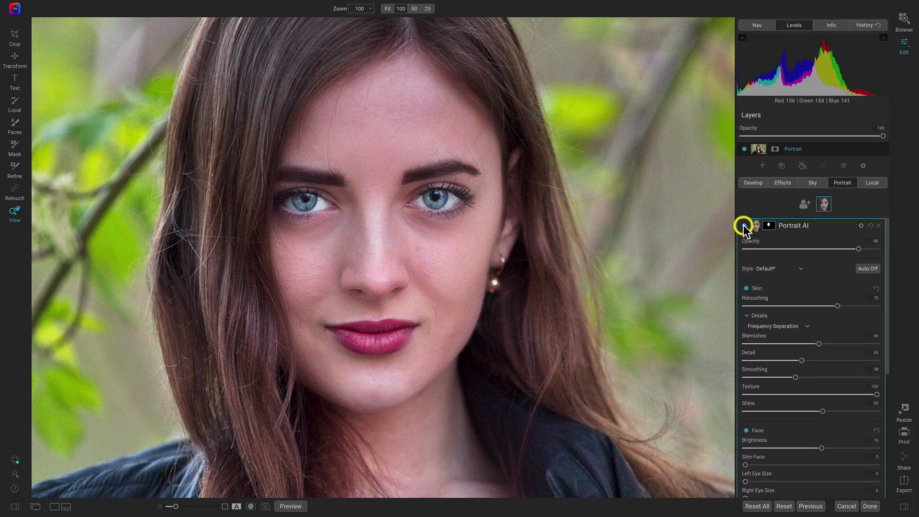
left_click(743, 225)
left_click(743, 225)
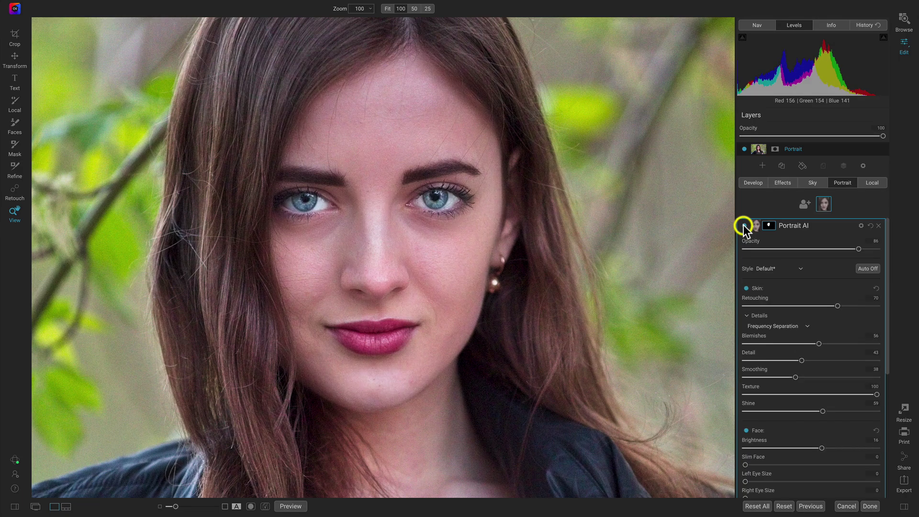